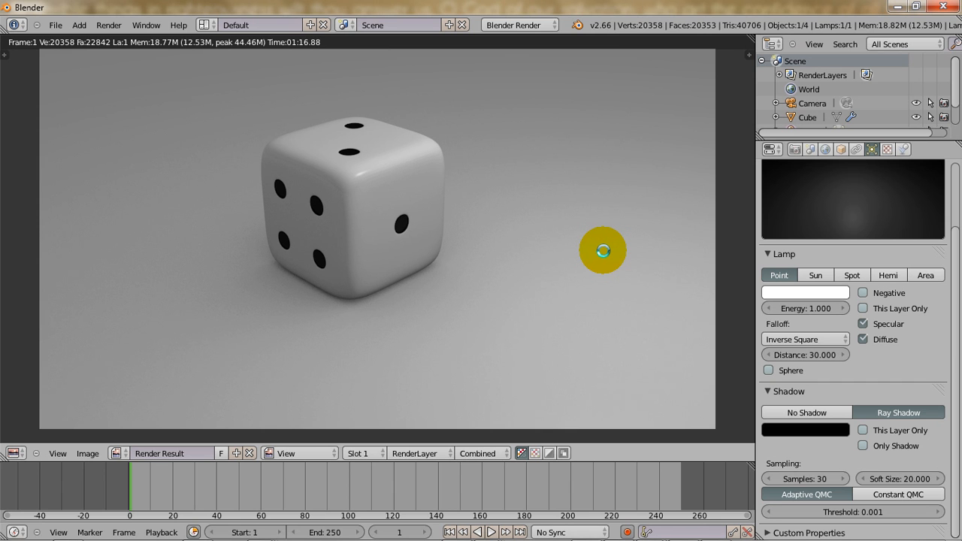
# Start a new scene from the default startup file to work on its cube.
pyautogui.hotkey('ctrl', 'n')
pyautogui.click(603, 250)
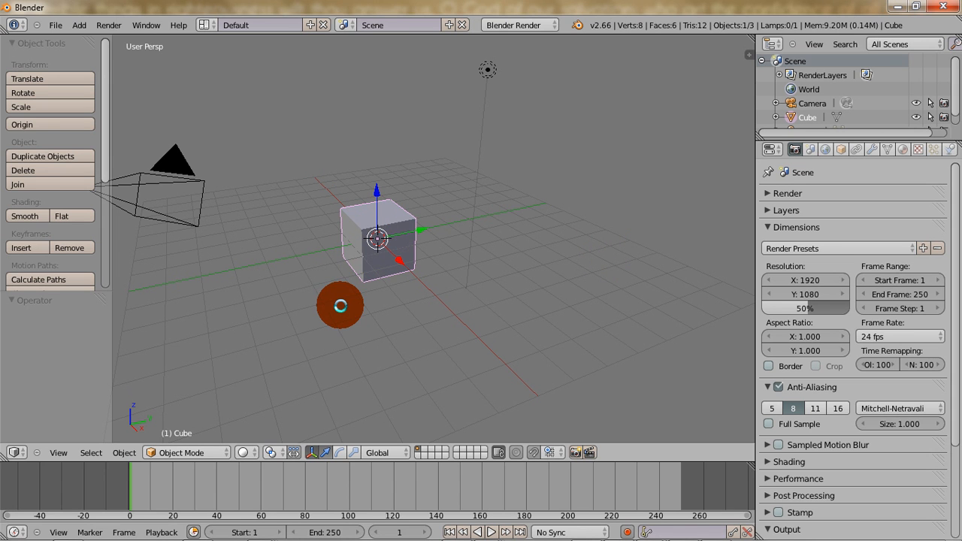
pyautogui.scroll(2, 340, 306)
pyautogui.scroll(2, 340, 306)
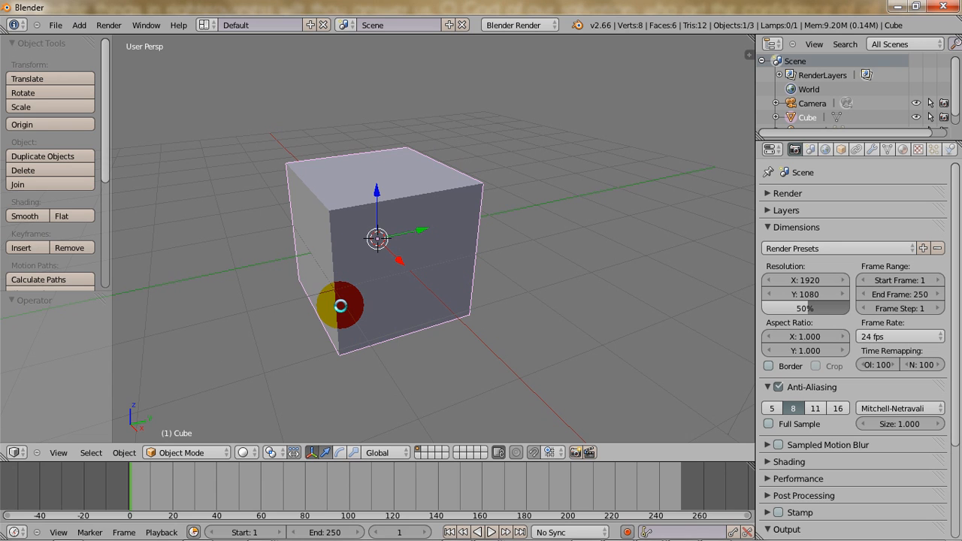
pyautogui.scroll(1, 340, 281)
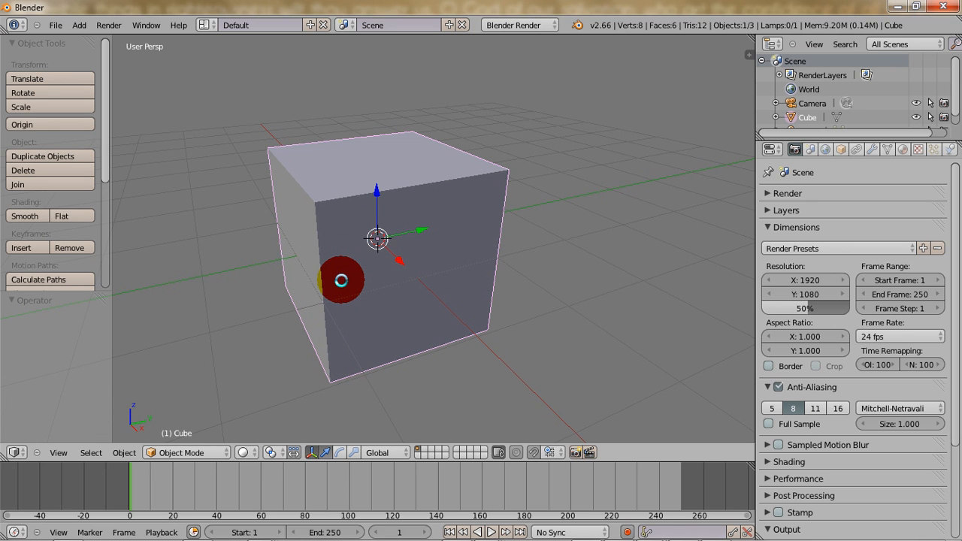
pyautogui.press('Tab')
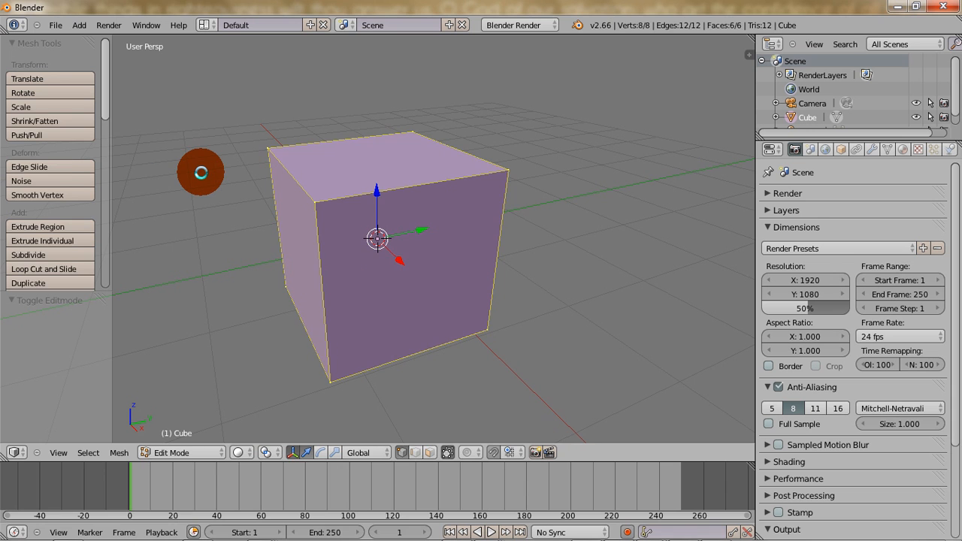
pyautogui.press('Tab')
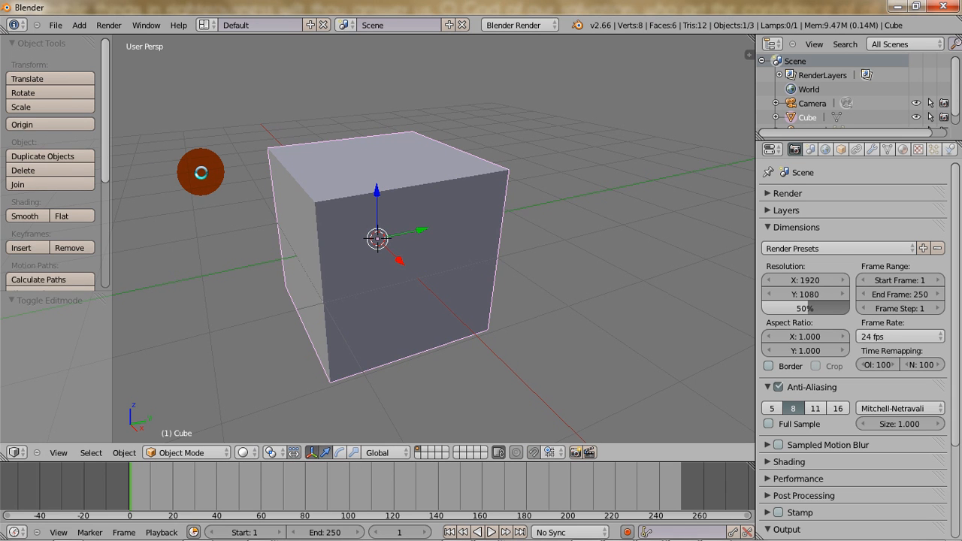
pyautogui.press('Tab')
pyautogui.press('Tab')
# Start the Screencast Keys display with its background box turned off and the mouse icon set to Right.
pyautogui.press('n')
pyautogui.moveTo(744, 272); pyautogui.dragTo(746, 402)
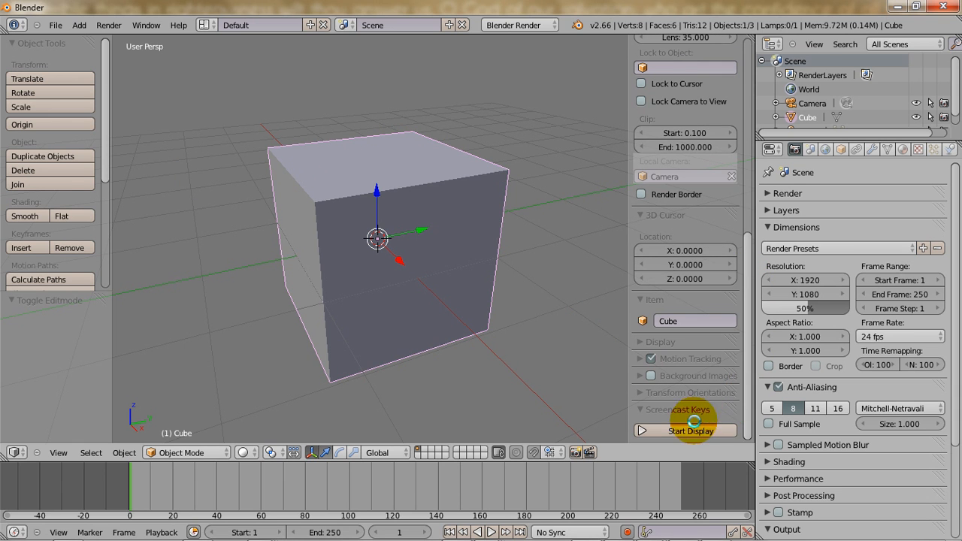
pyautogui.click(681, 432)
pyautogui.moveTo(748, 322); pyautogui.dragTo(741, 434)
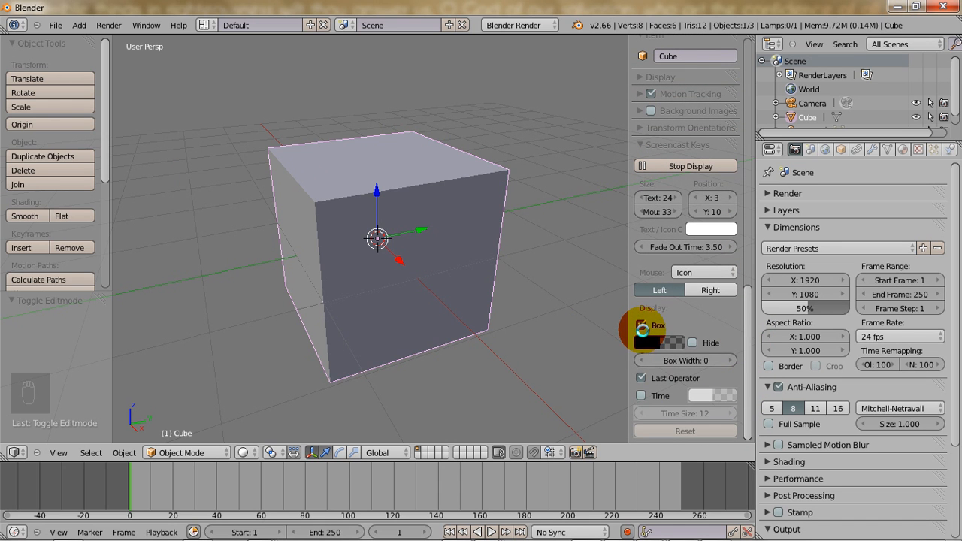
pyautogui.click(640, 325)
pyautogui.click(699, 290)
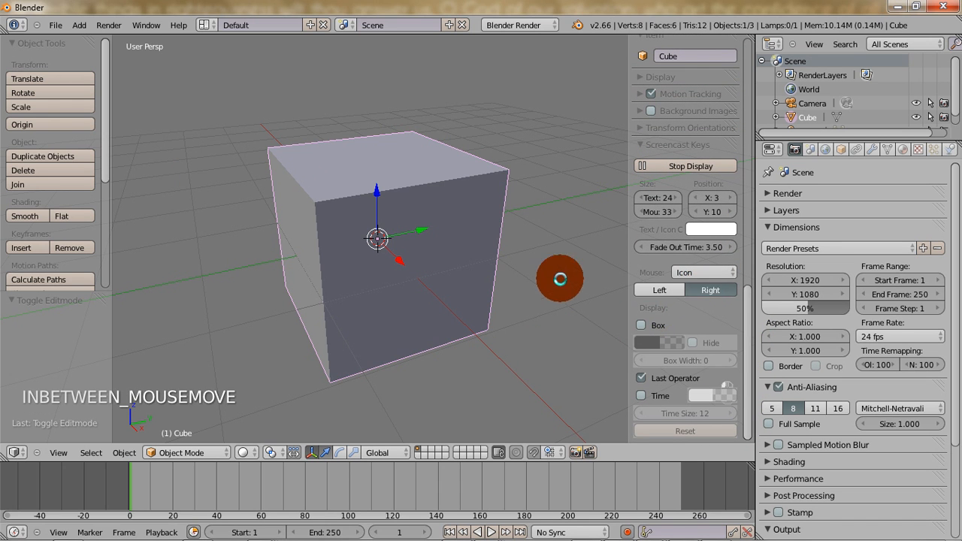
pyautogui.press('n')
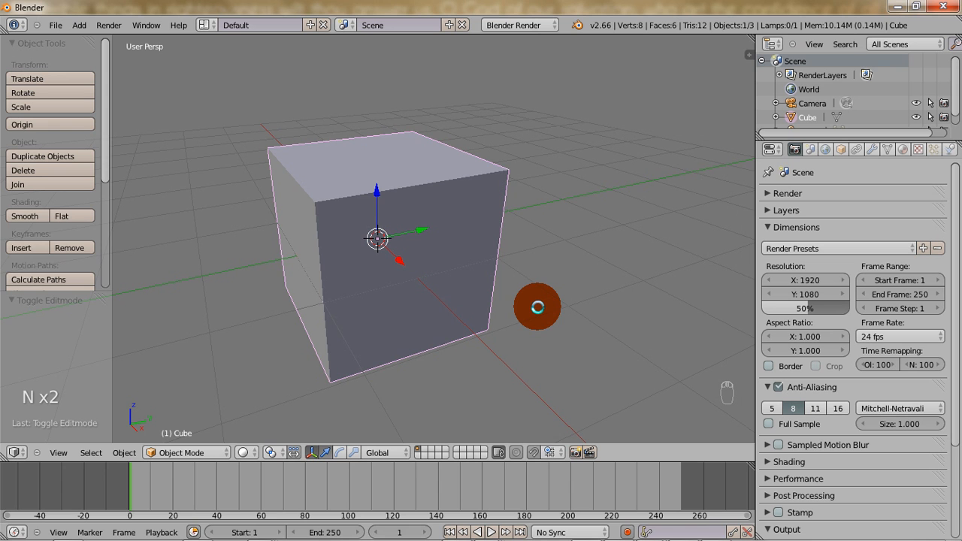
# Subdivide the whole cube mesh in Edit Mode with 4 cuts, giving a five-by-five grid on each side.
pyautogui.press('Tab')
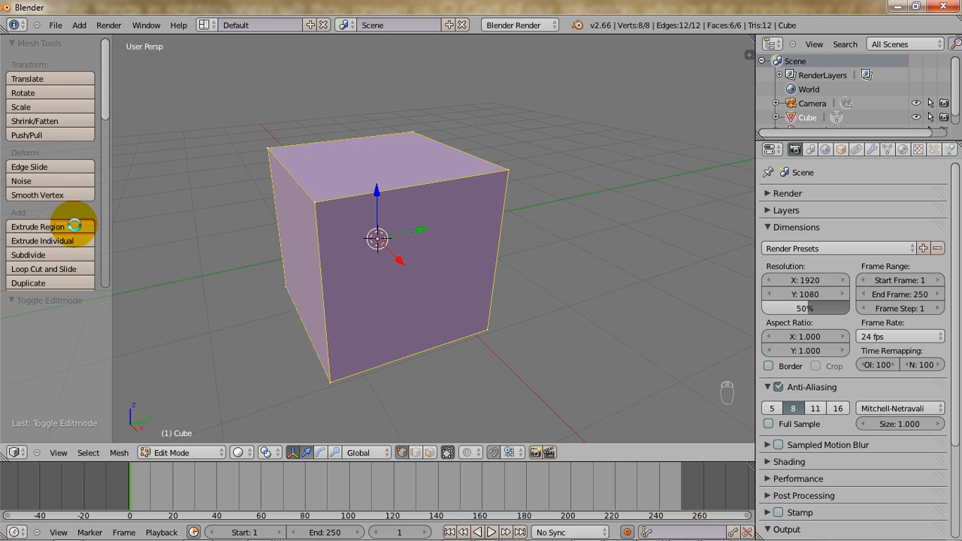
pyautogui.click(61, 255)
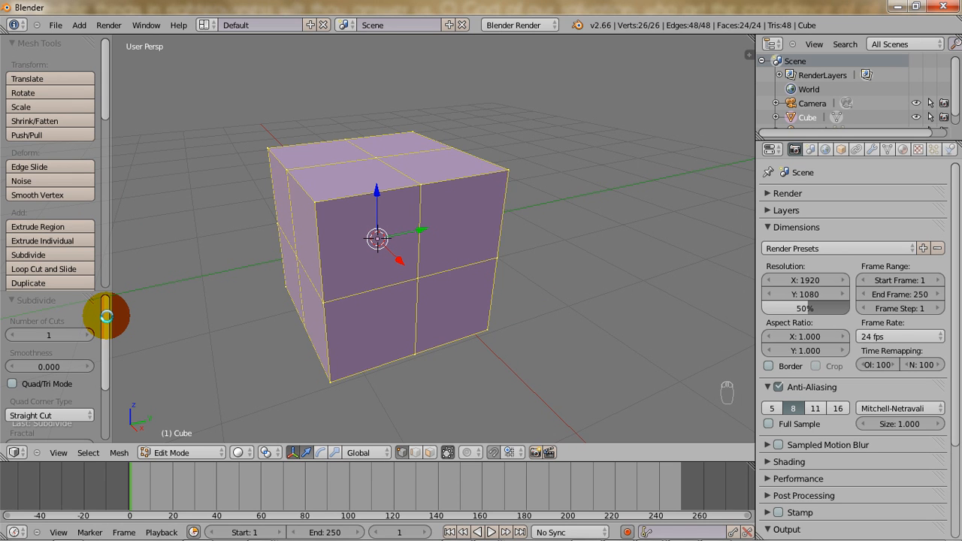
pyautogui.moveTo(106, 317)
pyautogui.mouseDown()
pyautogui.moveTo(101, 333)
pyautogui.moveTo(100, 320)
pyautogui.mouseUp()
pyautogui.click(82, 331)
pyautogui.click(82, 331)
pyautogui.click(82, 331)
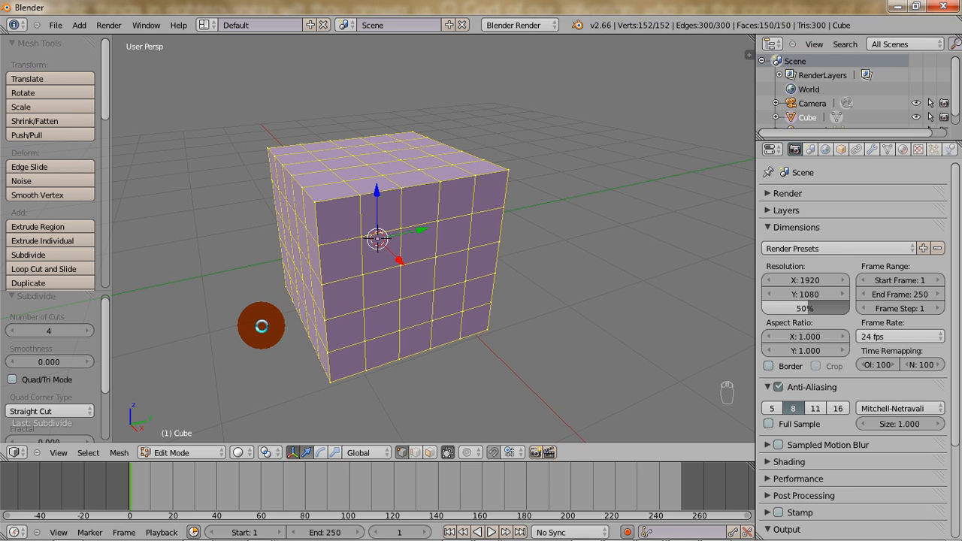
pyautogui.press('Tab')
pyautogui.press('Tab')
pyautogui.press('Tab')
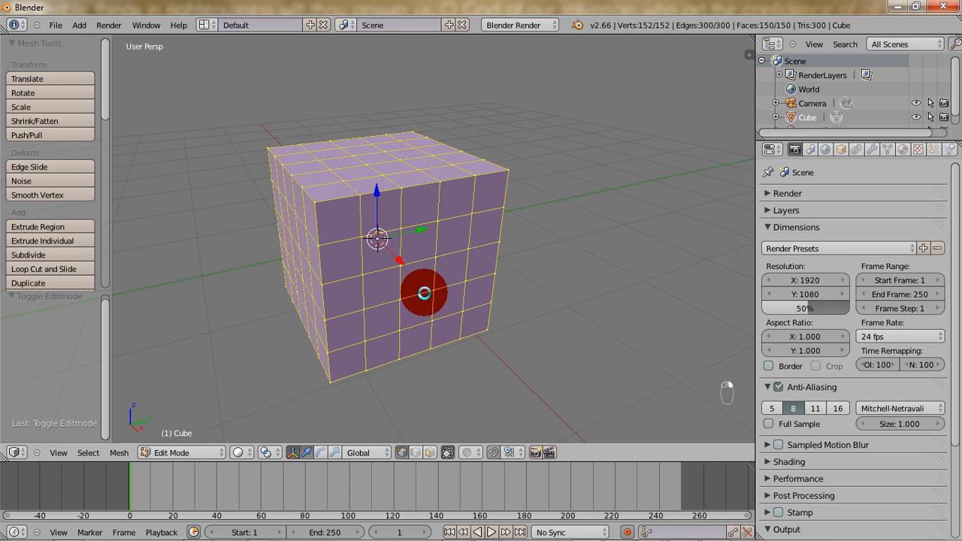
# Change the mesh selection mode to Face and select the centre face of the cube's front side as the one pip.
pyautogui.rightClick(429, 289)
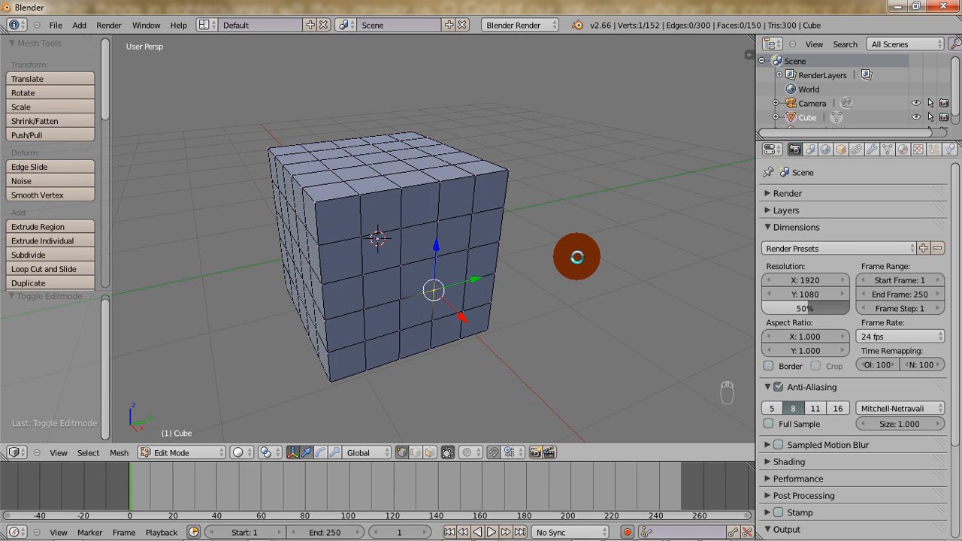
pyautogui.hotkey('ctrl', 'Tab')
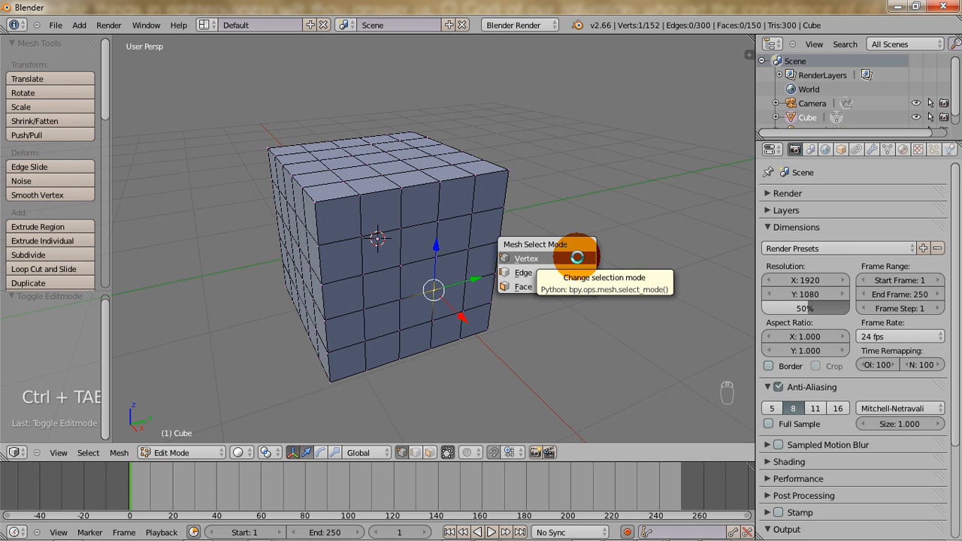
pyautogui.click(530, 287)
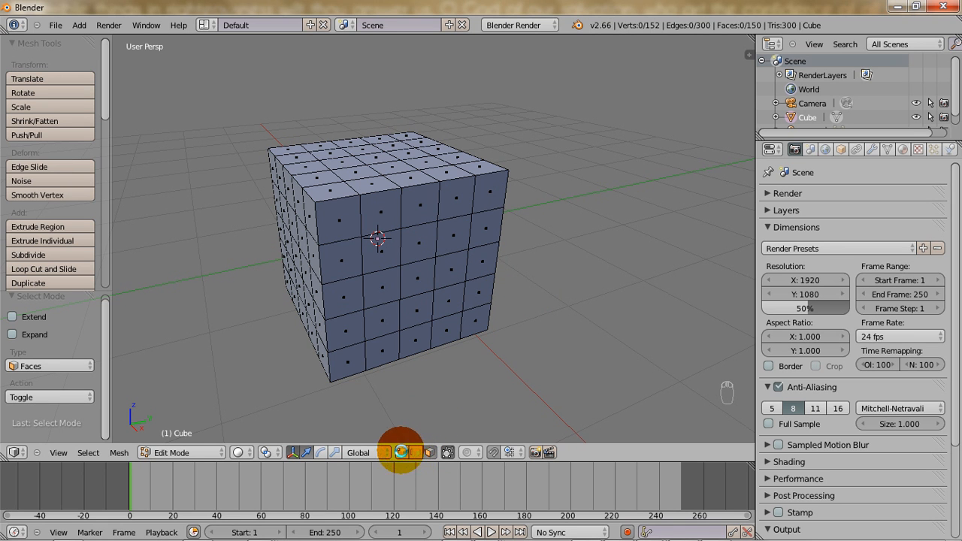
pyautogui.rightClick(423, 280)
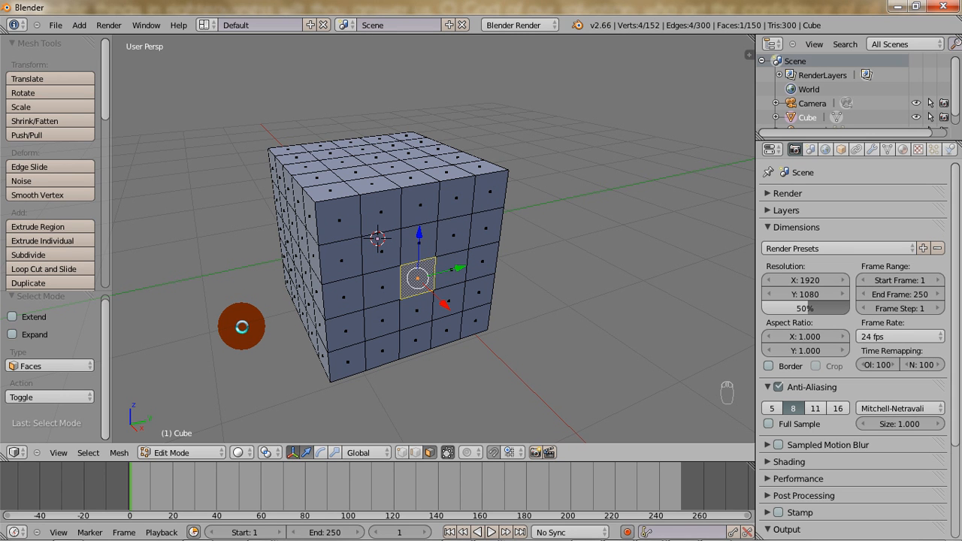
# Add six faces on an adjacent side to the selection, in two columns of three, for the six pips.
pyautogui.moveTo(241, 326); pyautogui.dragTo(490, 329, button='middle')
pyautogui.keyDown('shift'); pyautogui.rightClick(325, 244); pyautogui.keyUp('shift')
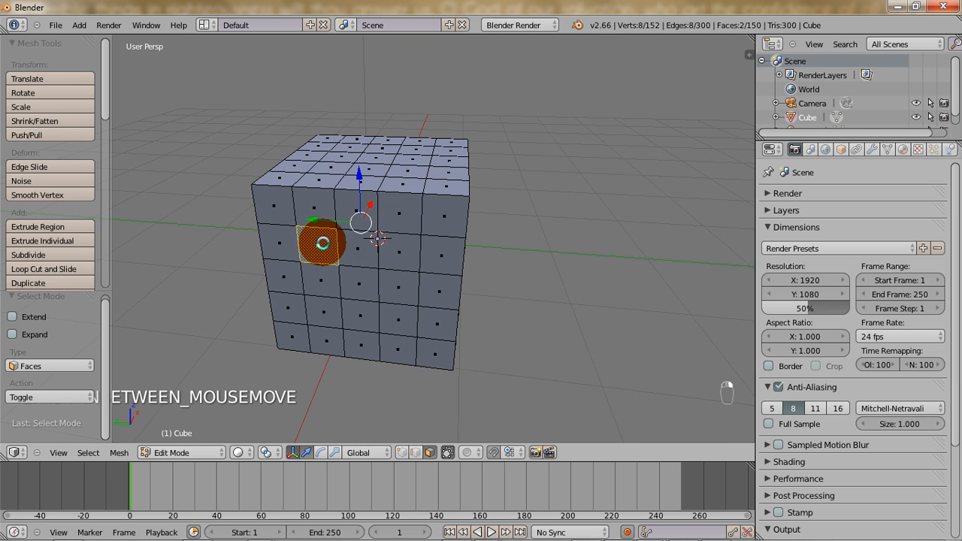
pyautogui.keyDown('shift'); pyautogui.rightClick(318, 275); pyautogui.keyUp('shift')
pyautogui.keyDown('shift'); pyautogui.rightClick(322, 305); pyautogui.keyUp('shift')
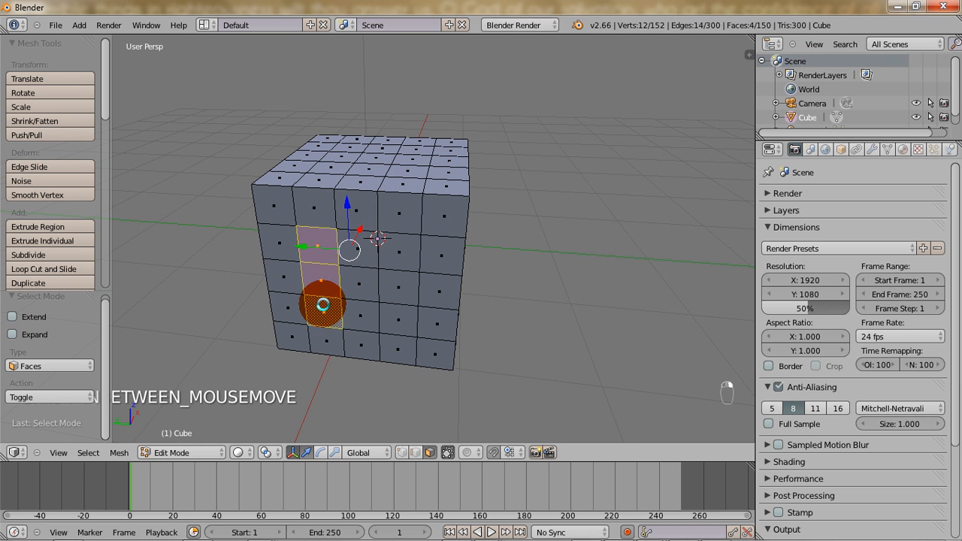
pyautogui.keyDown('shift'); pyautogui.rightClick(392, 312); pyautogui.keyUp('shift')
pyautogui.keyDown('shift'); pyautogui.rightClick(405, 293); pyautogui.keyUp('shift')
pyautogui.keyDown('shift'); pyautogui.rightClick(406, 256); pyautogui.keyUp('shift')
# Add two diagonally opposite faces of the inner grid on the next side to the selection.
pyautogui.moveTo(415, 286); pyautogui.dragTo(264, 279, button='middle')
pyautogui.keyDown('shift'); pyautogui.rightClick(327, 308); pyautogui.keyUp('shift')
pyautogui.keyDown('shift'); pyautogui.rightClick(404, 245); pyautogui.keyUp('shift')
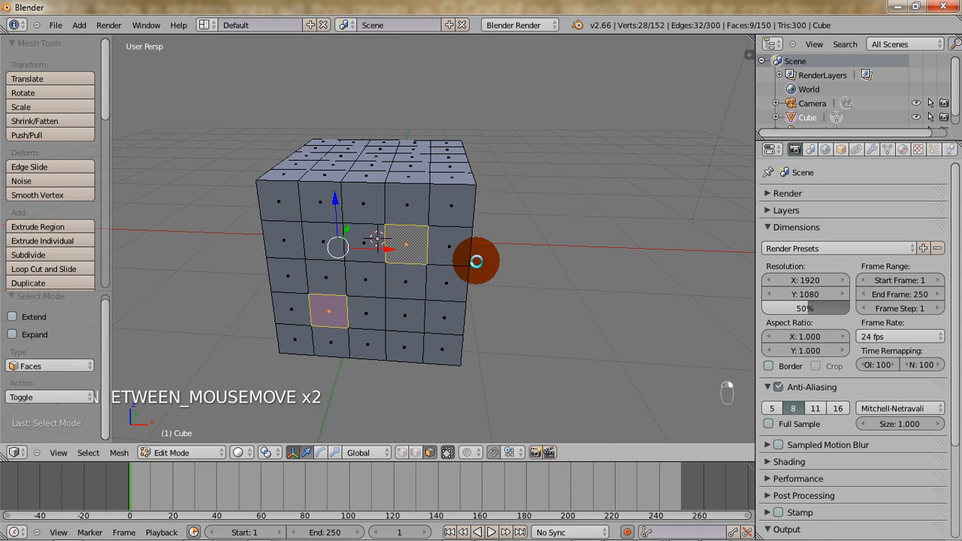
# Add the centre face and the four inner corner faces of the remaining vertical side to the selection as five pips.
pyautogui.moveTo(490, 262); pyautogui.dragTo(160, 271, button='middle')
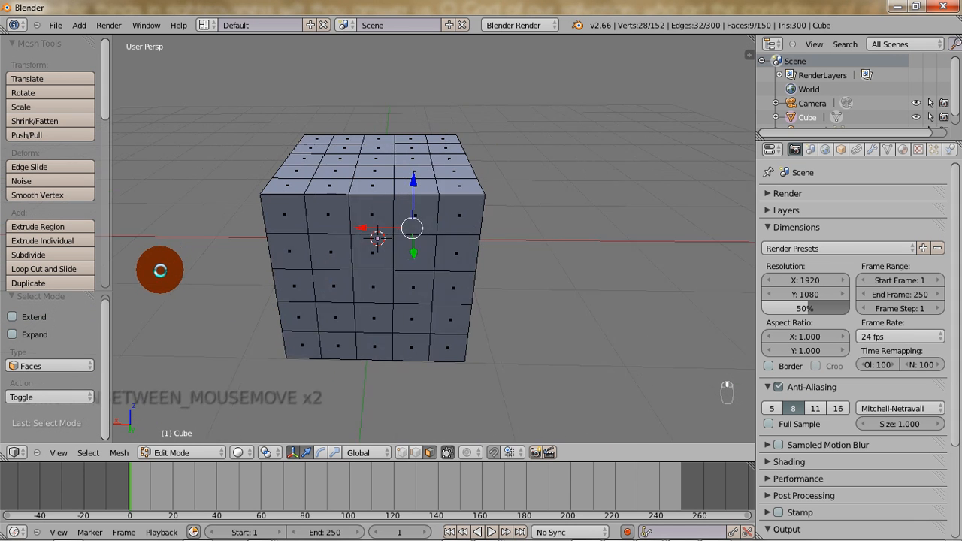
pyautogui.keyDown('shift'); pyautogui.rightClick(320, 244); pyautogui.keyUp('shift')
pyautogui.keyDown('shift'); pyautogui.rightClick(362, 283); pyautogui.keyUp('shift')
pyautogui.keyDown('shift'); pyautogui.rightClick(402, 317); pyautogui.keyUp('shift')
pyautogui.keyDown('shift'); pyautogui.rightClick(410, 255); pyautogui.keyUp('shift')
pyautogui.keyDown('shift'); pyautogui.rightClick(342, 308); pyautogui.keyUp('shift')
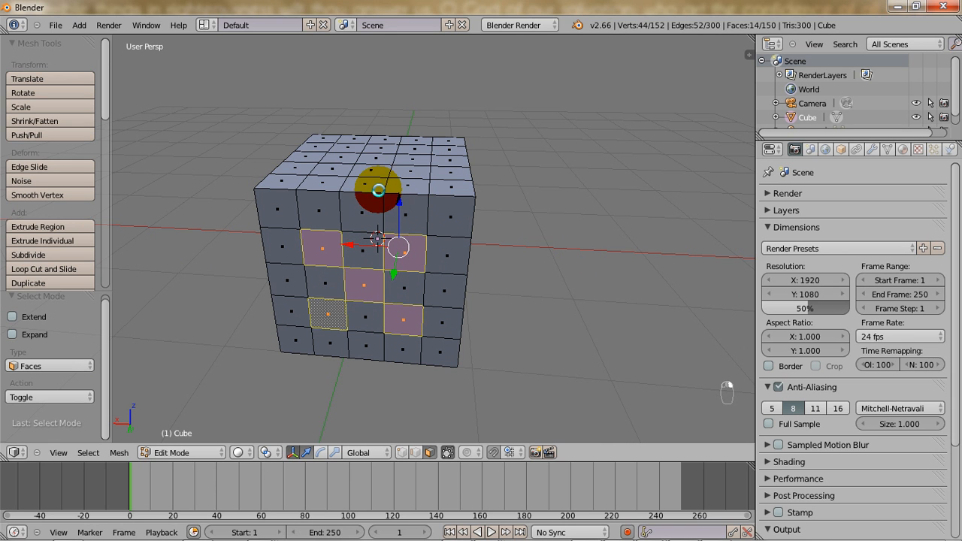
# Add two diagonally opposite faces on the cube's top and four inner corner faces on its underside to the selection.
pyautogui.keyDown('shift'); pyautogui.rightClick(406, 171); pyautogui.keyUp('shift')
pyautogui.keyDown('shift'); pyautogui.rightClick(344, 147); pyautogui.keyUp('shift')
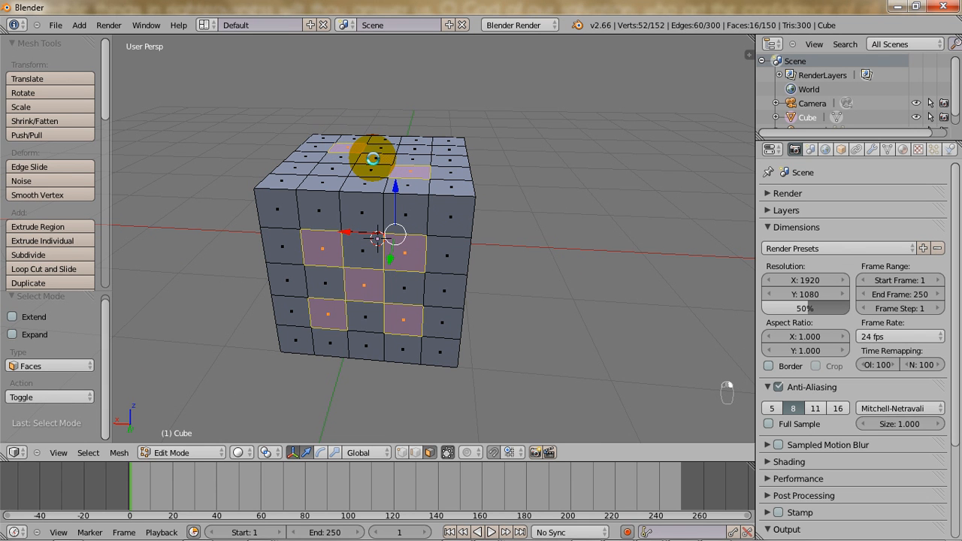
pyautogui.moveTo(458, 217); pyautogui.dragTo(345, 69, button='middle')
pyautogui.keyDown('shift'); pyautogui.rightClick(364, 250); pyautogui.keyUp('shift')
pyautogui.keyDown('shift'); pyautogui.rightClick(415, 258); pyautogui.keyUp('shift')
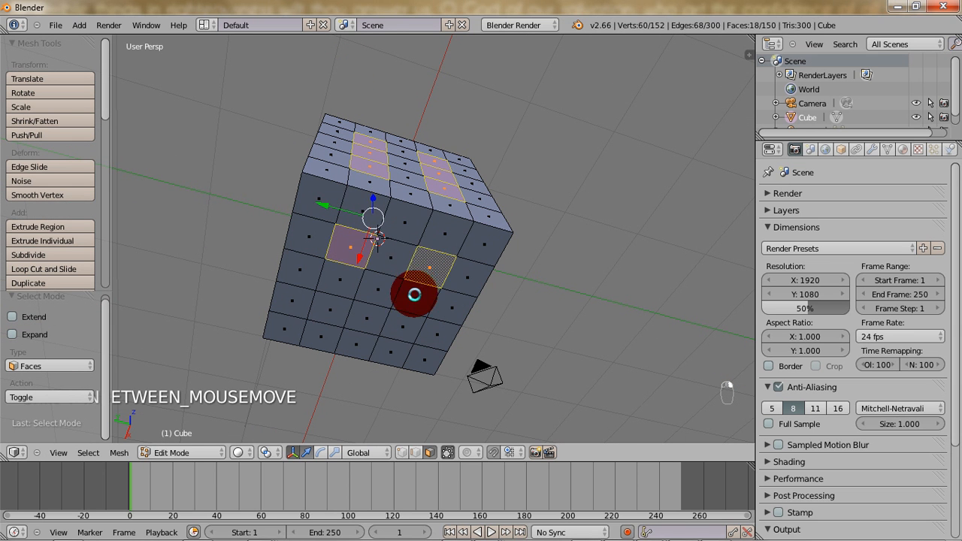
pyautogui.keyDown('shift'); pyautogui.rightClick(402, 324); pyautogui.keyUp('shift')
pyautogui.keyDown('shift'); pyautogui.rightClick(327, 311); pyautogui.keyUp('shift')
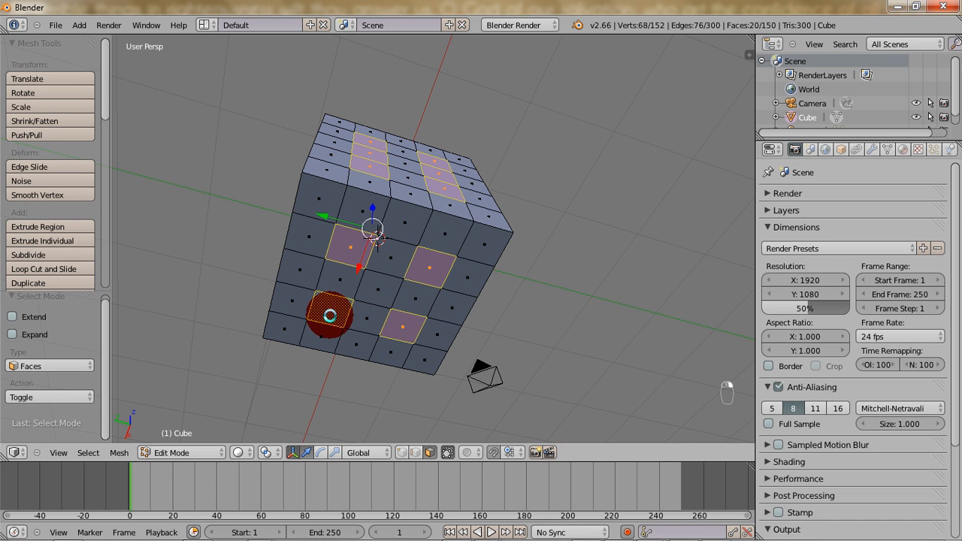
# Extrude all selected pip faces individually with an offset of 0.
pyautogui.moveTo(401, 276); pyautogui.dragTo(279, 404, button='middle')
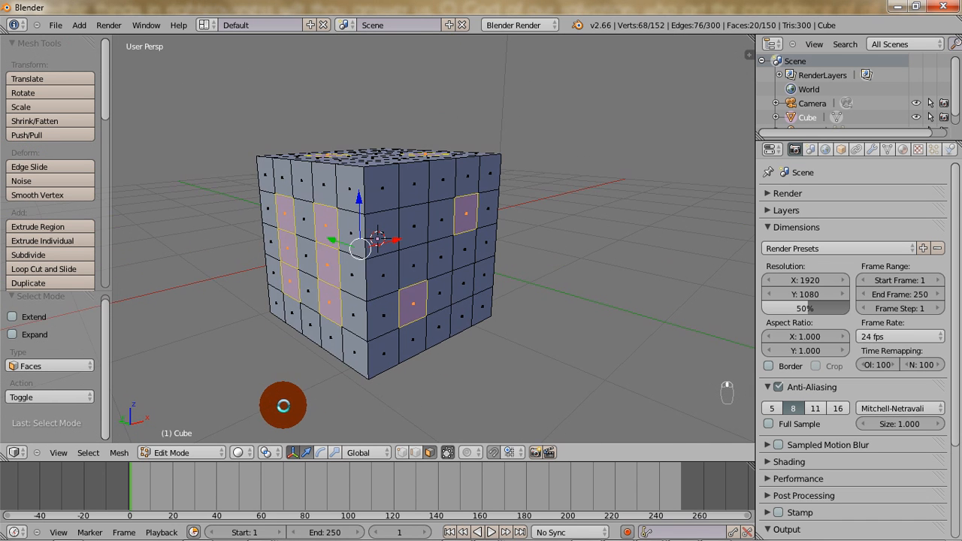
pyautogui.moveTo(410, 238); pyautogui.dragTo(381, 274, button='middle')
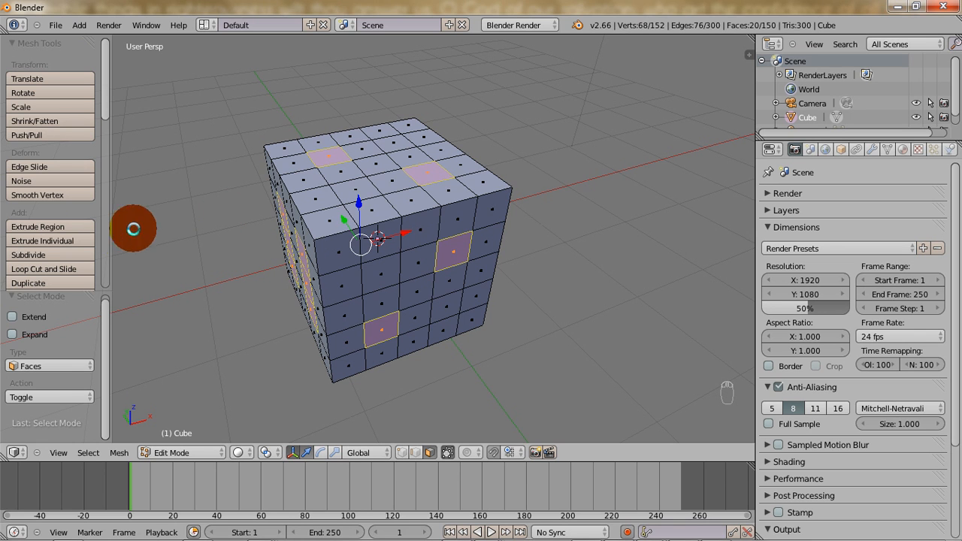
pyautogui.click(73, 240)
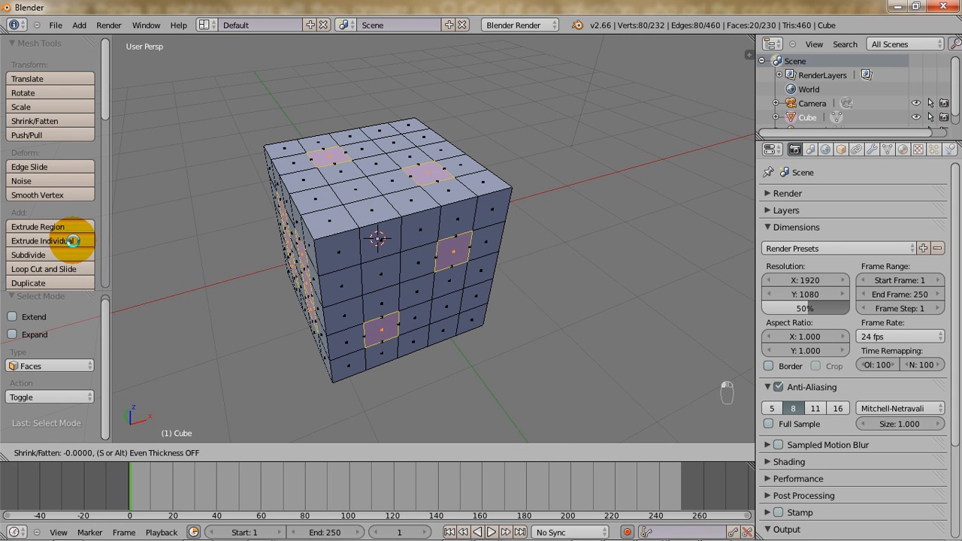
pyautogui.click(73, 241)
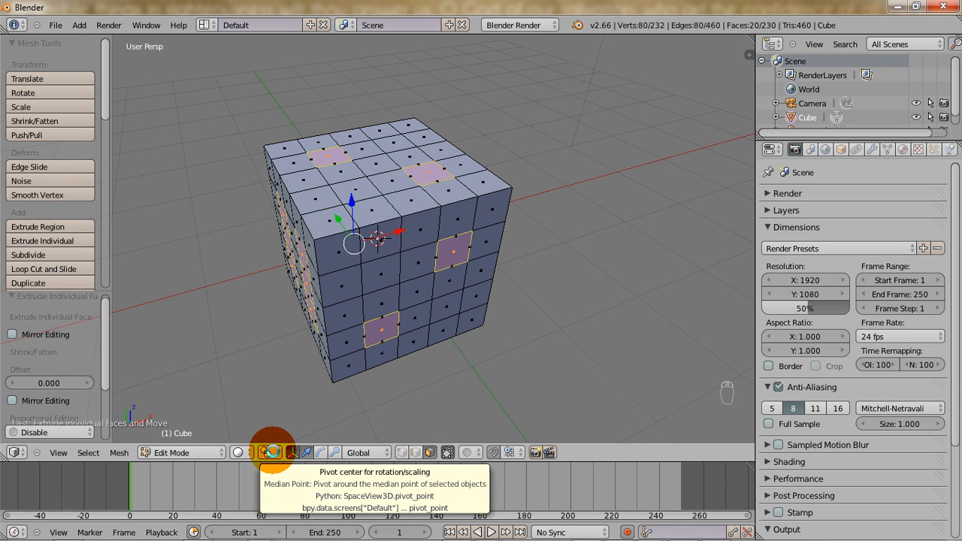
# Set the pivot point to Individual Origins and scale the extruded pip faces to about 0.736.
pyautogui.click(265, 453)
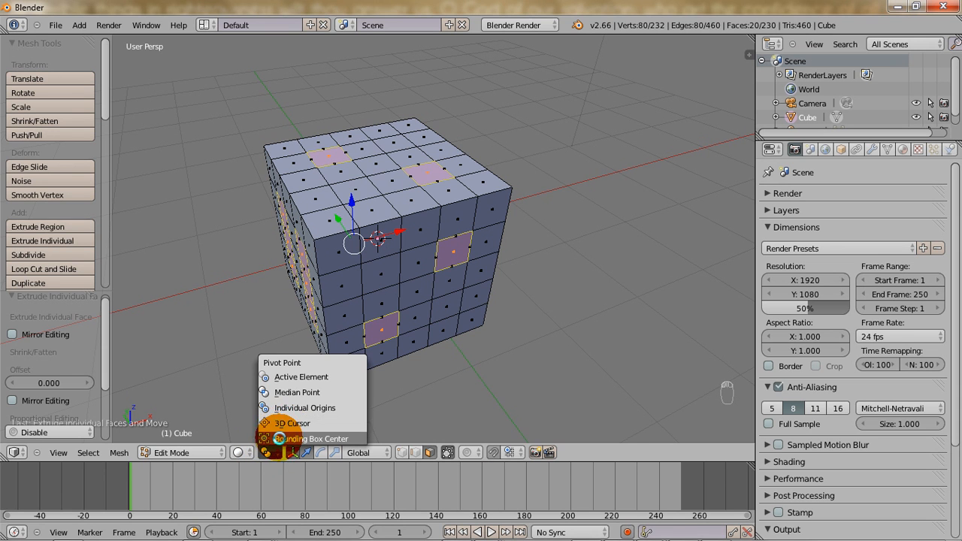
pyautogui.click(286, 408)
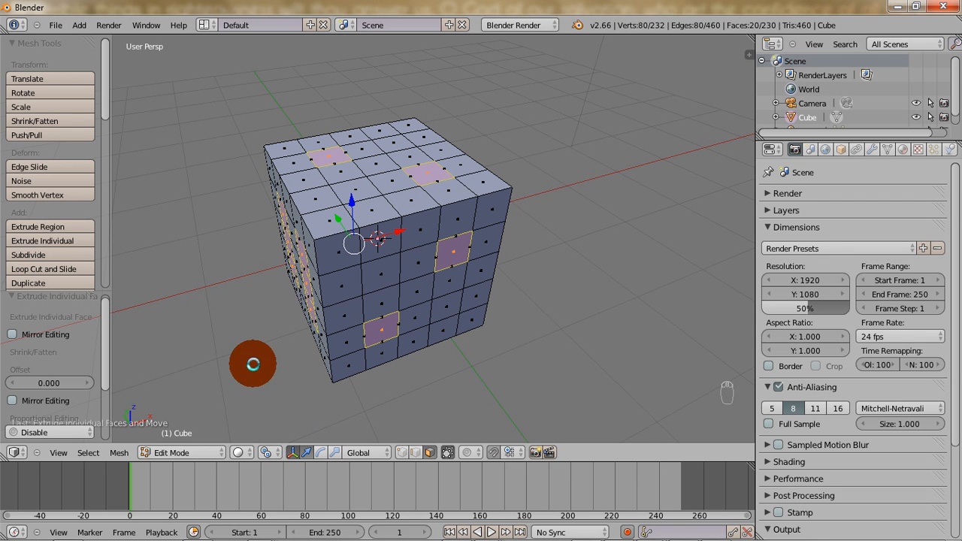
pyautogui.moveTo(449, 309); pyautogui.dragTo(333, 275, button='middle')
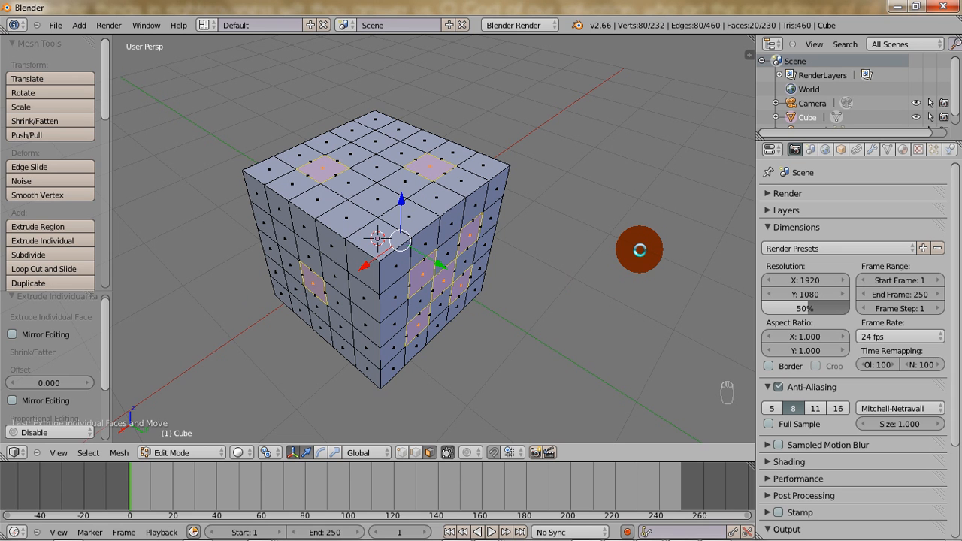
pyautogui.press('s')
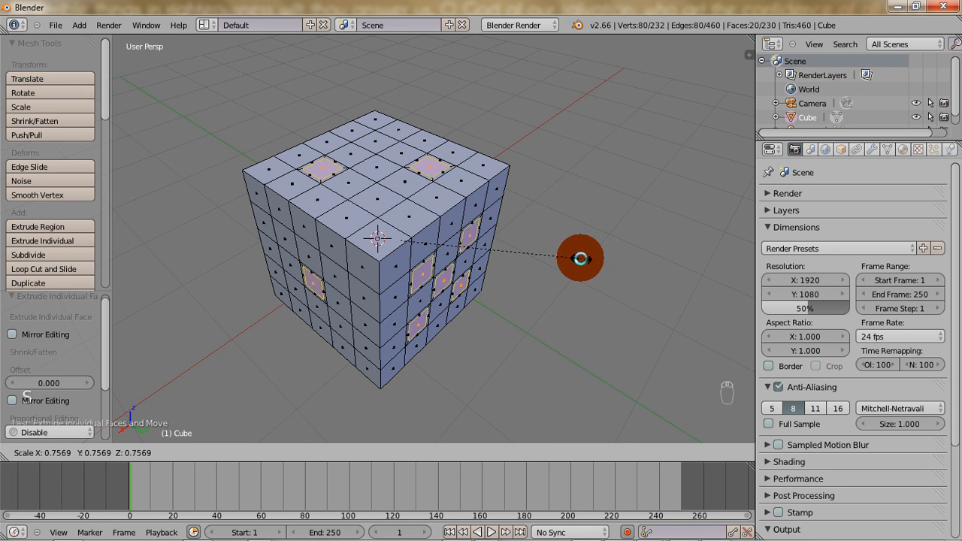
pyautogui.click(575, 259)
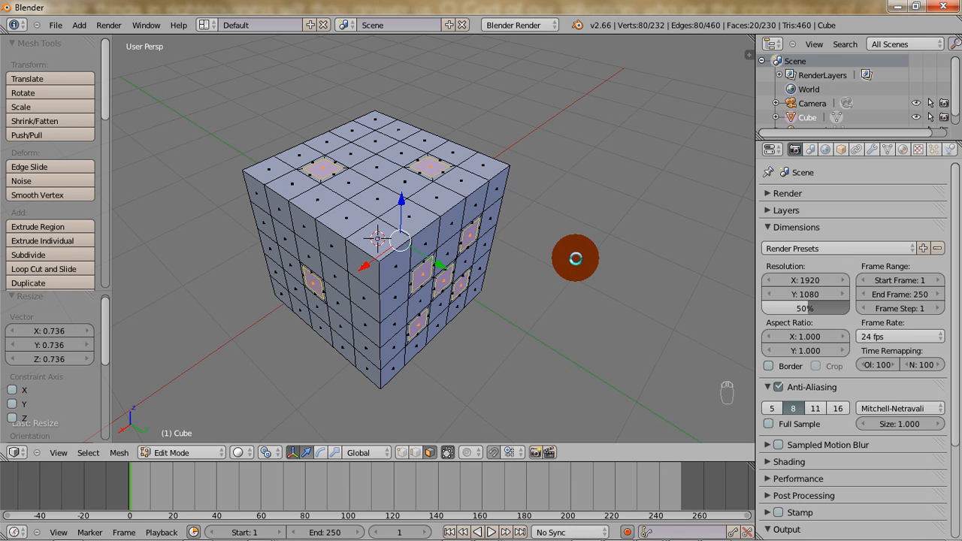
# Extrude all selected pip faces individually into the cube by about 0.035.
pyautogui.moveTo(543, 243); pyautogui.dragTo(537, 175, button='middle')
pyautogui.click(63, 241)
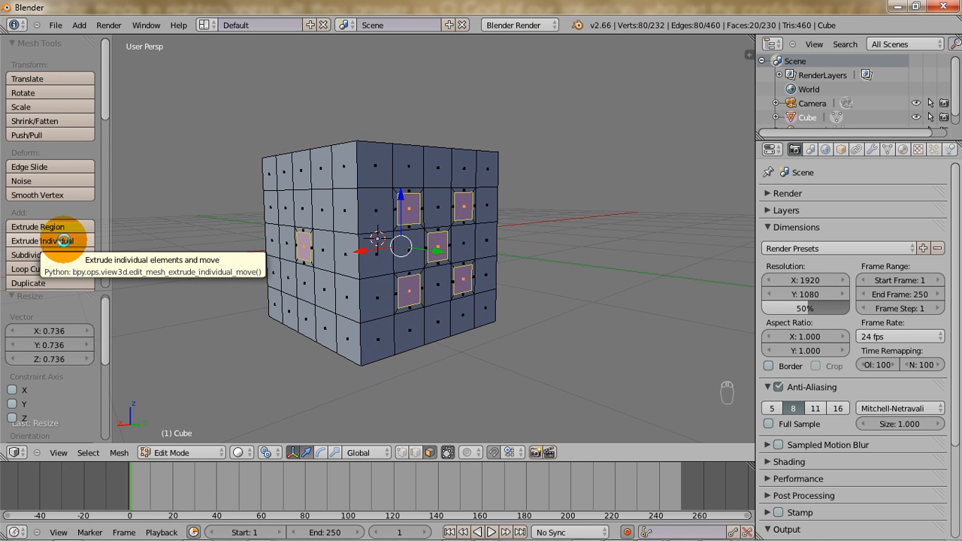
pyautogui.click(63, 241)
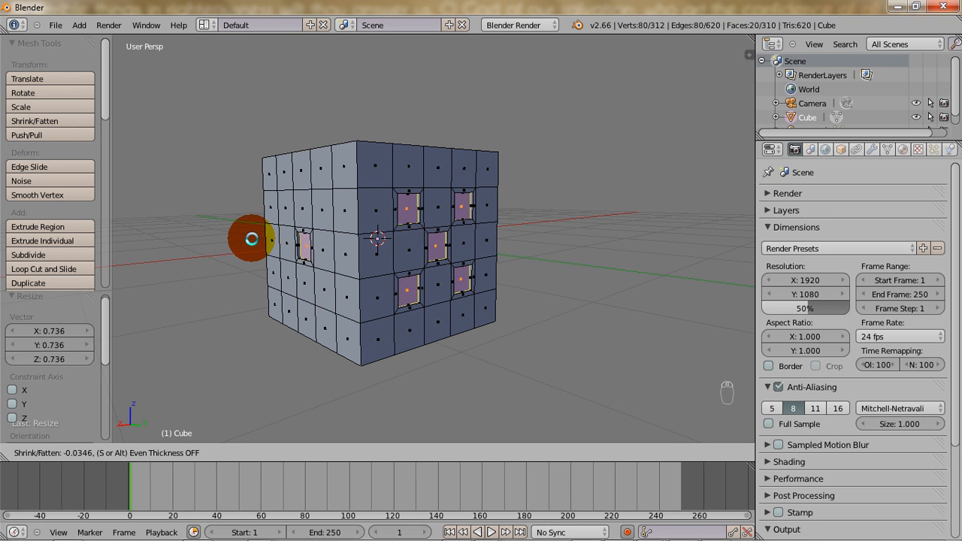
pyautogui.click(252, 238)
pyautogui.scroll(2, 313, 254)
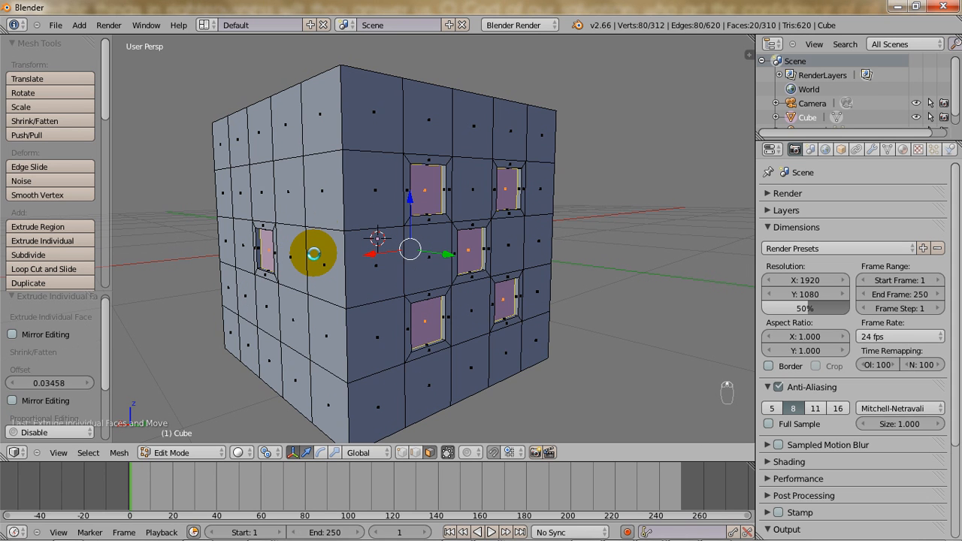
pyautogui.scroll(1, 314, 222)
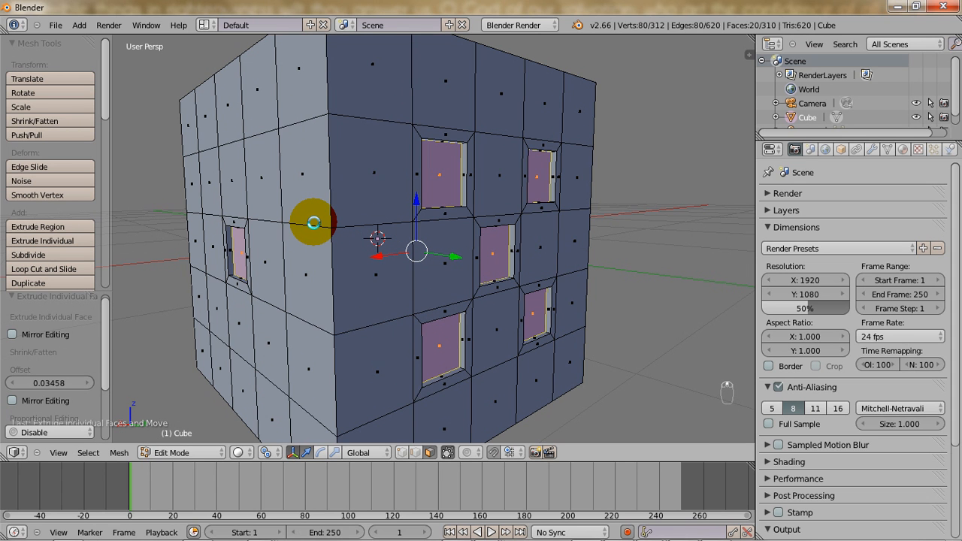
pyautogui.scroll(-3, 313, 223)
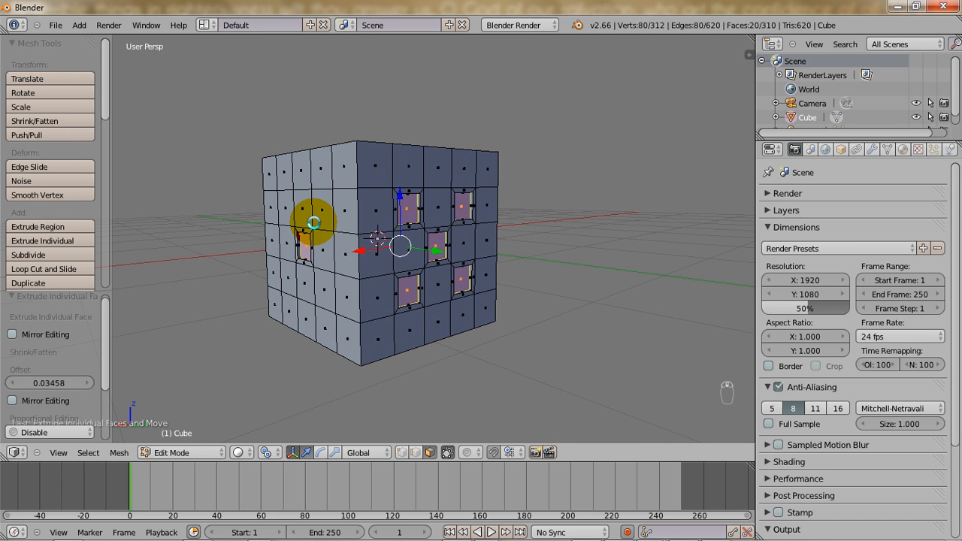
pyautogui.scroll(-2, 314, 223)
pyautogui.moveTo(333, 239); pyautogui.dragTo(638, 222, button='middle')
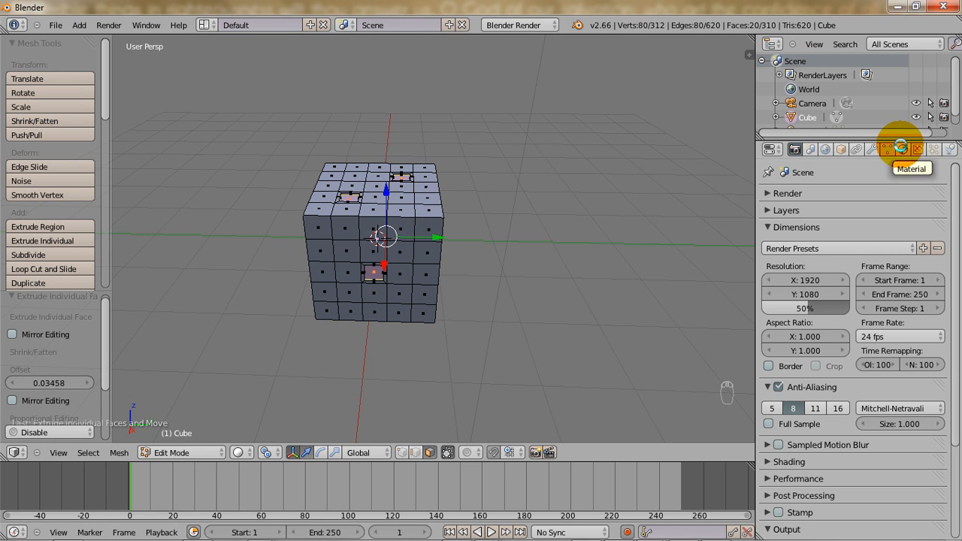
# Make a new copy of the cube's material and name it dice.white.
pyautogui.click(900, 148)
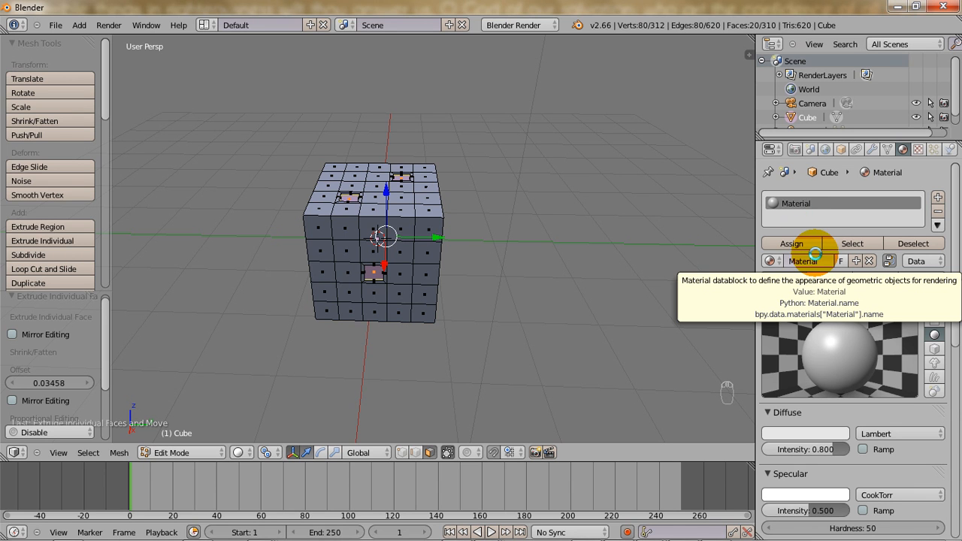
pyautogui.click(856, 260)
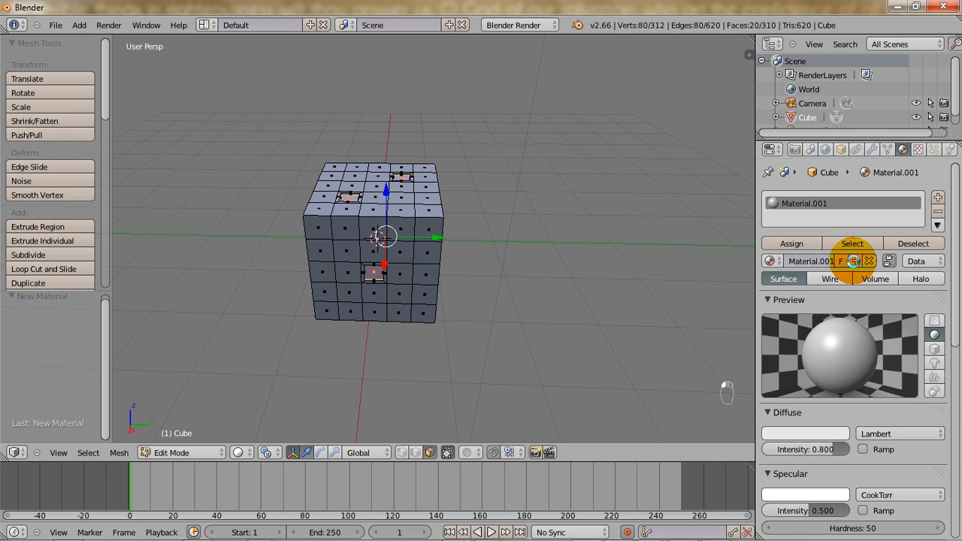
pyautogui.click(801, 261)
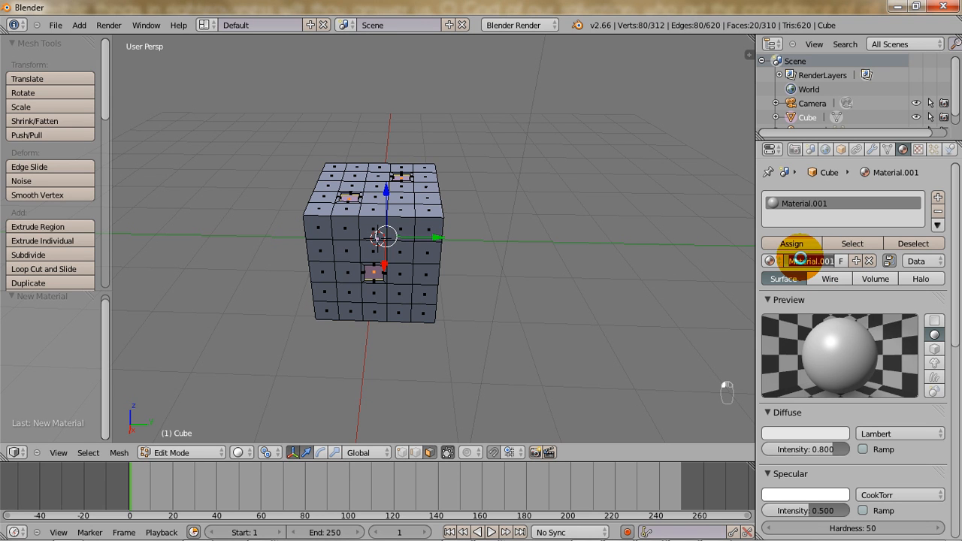
pyautogui.press('BackSpace')
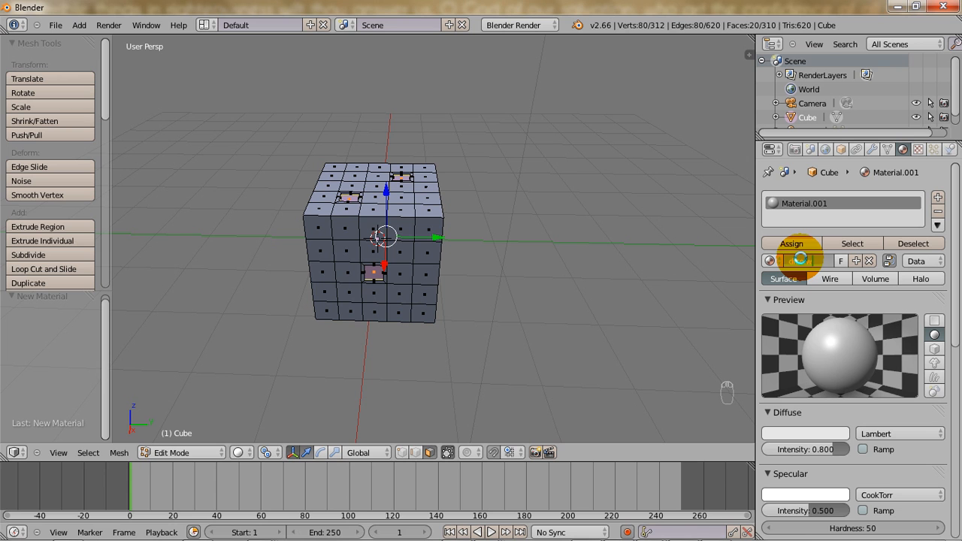
pyautogui.write('dice.white')
pyautogui.press('Return')
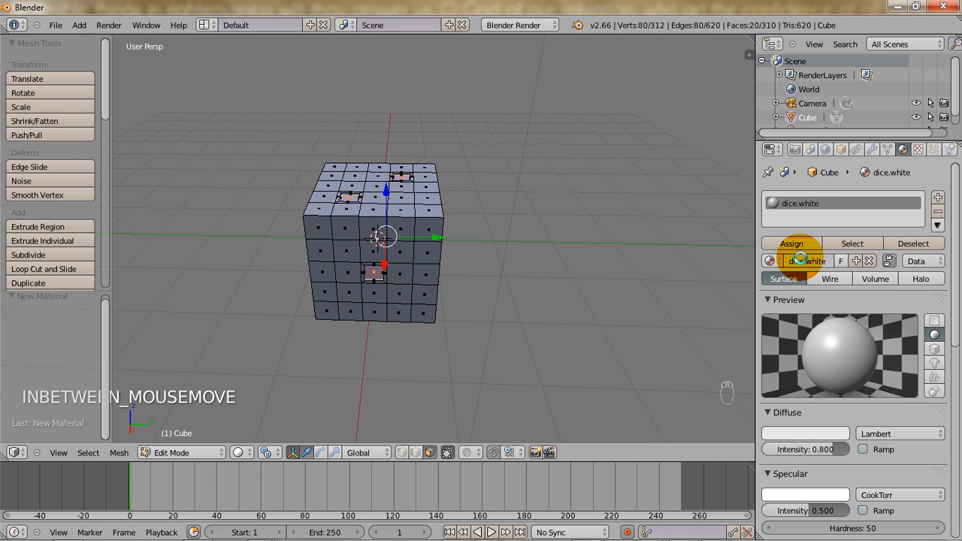
# Set the dice.white material to a pure white diffuse colour with intensity 0.912 and a specular hardness of 432.
pyautogui.click(790, 432)
pyautogui.moveTo(833, 255); pyautogui.dragTo(842, 232)
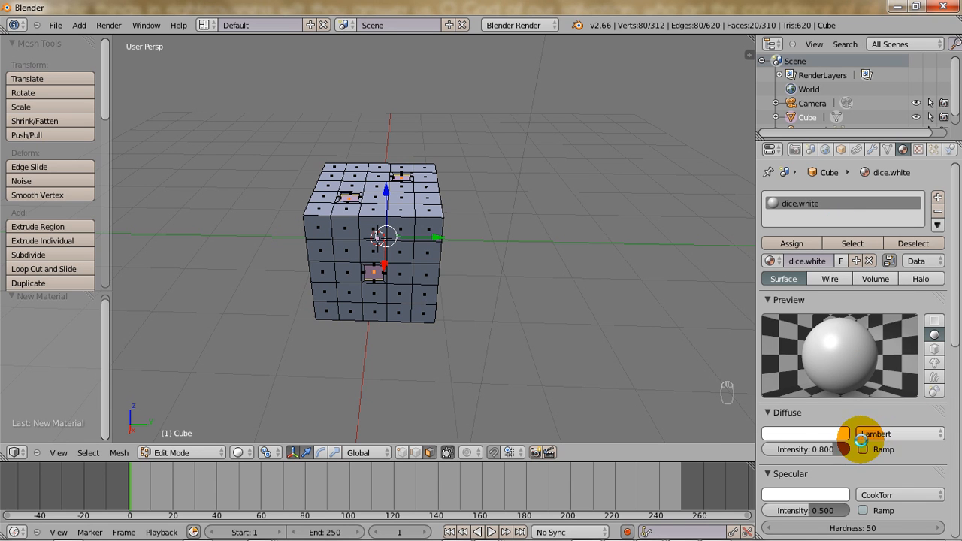
pyautogui.moveTo(832, 449); pyautogui.dragTo(835, 449)
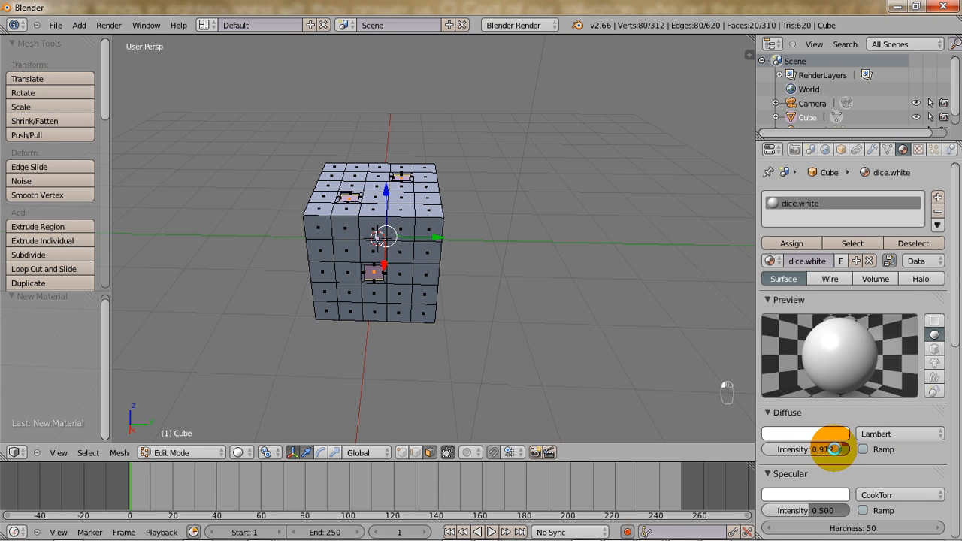
pyautogui.moveTo(791, 529); pyautogui.dragTo(949, 530)
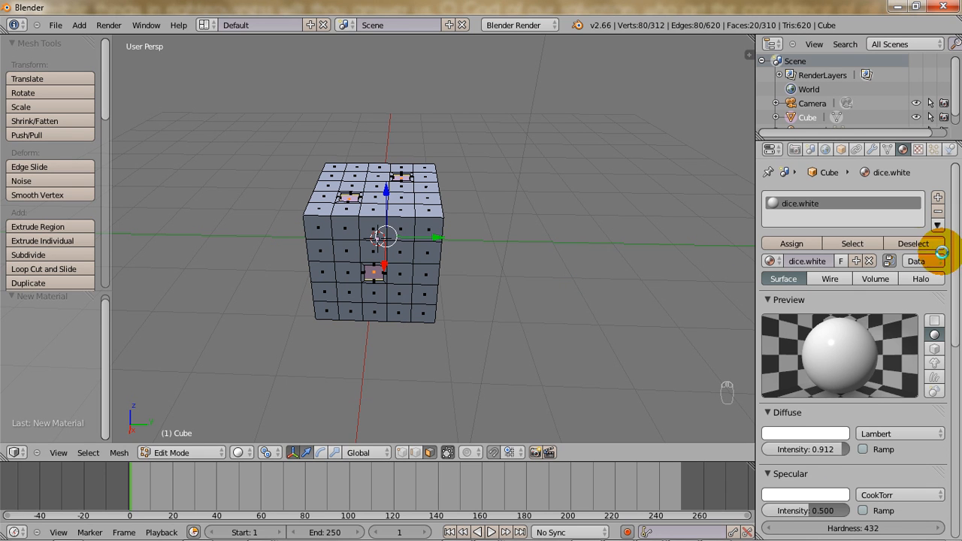
# Enable mirror reflection for dice.white with a reflectivity of about 0.0086.
pyautogui.moveTo(955, 279)
pyautogui.mouseDown()
pyautogui.moveTo(955, 402)
pyautogui.moveTo(955, 386)
pyautogui.mouseUp()
pyautogui.click(768, 424)
pyautogui.click(780, 424)
pyautogui.moveTo(767, 442); pyautogui.dragTo(768, 444)
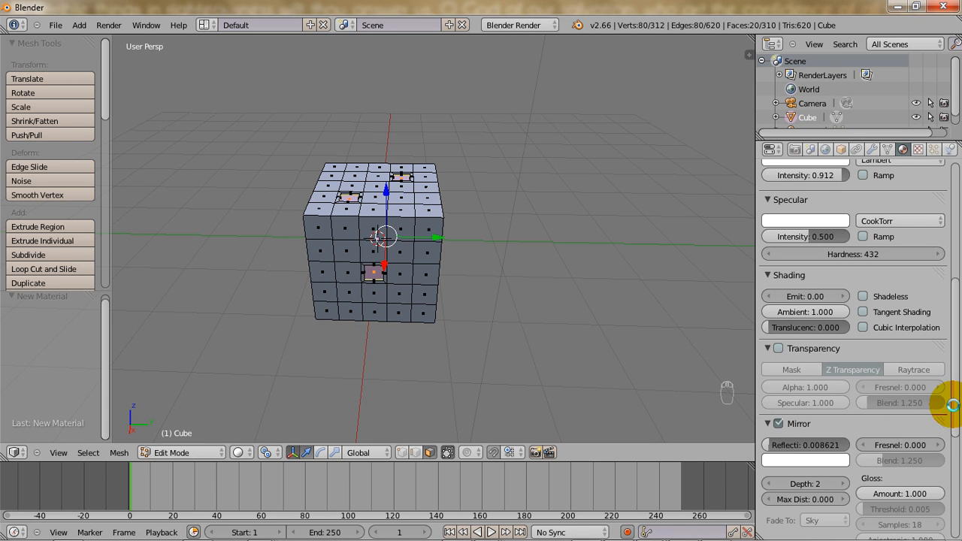
# Collapse the Transparency, Shading and Mirror sections of the material settings.
pyautogui.moveTo(952, 405); pyautogui.dragTo(957, 343)
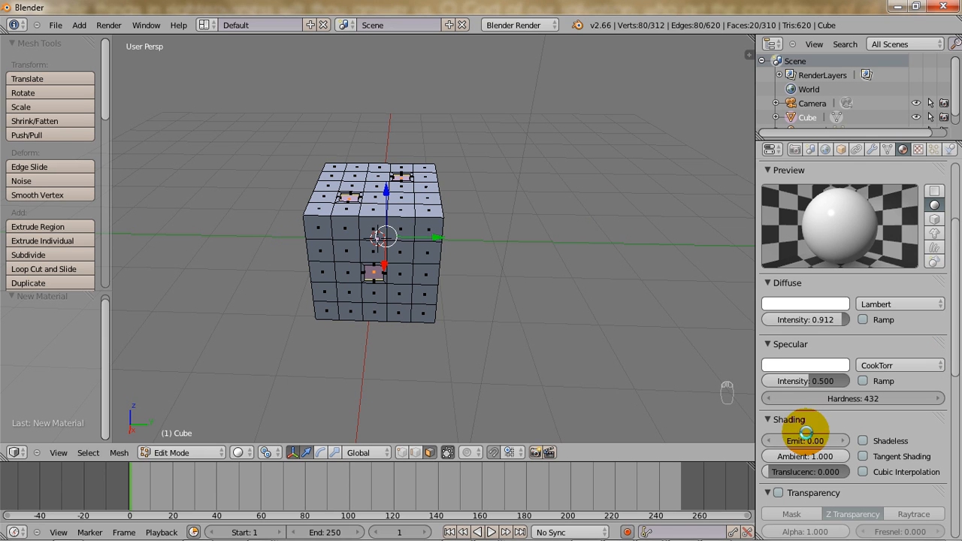
pyautogui.click(767, 493)
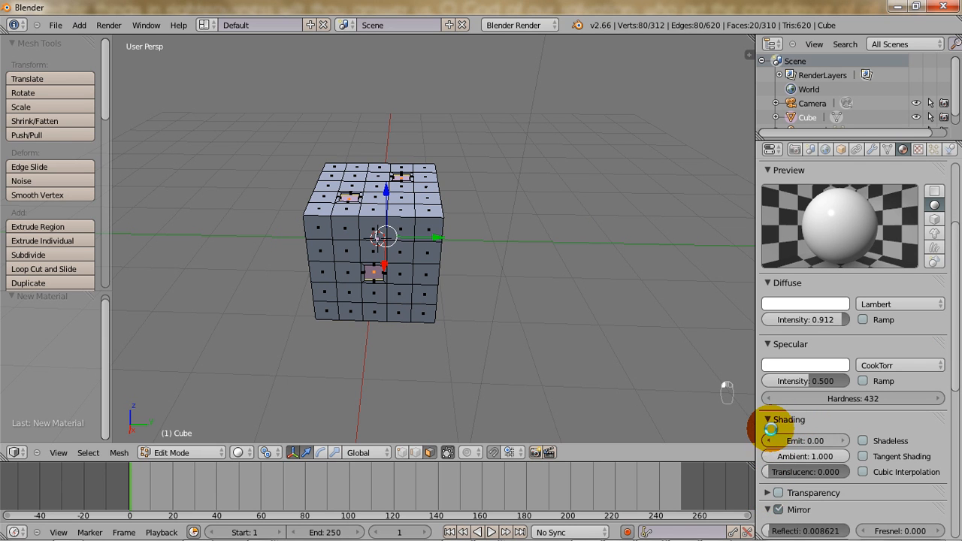
pyautogui.click(767, 419)
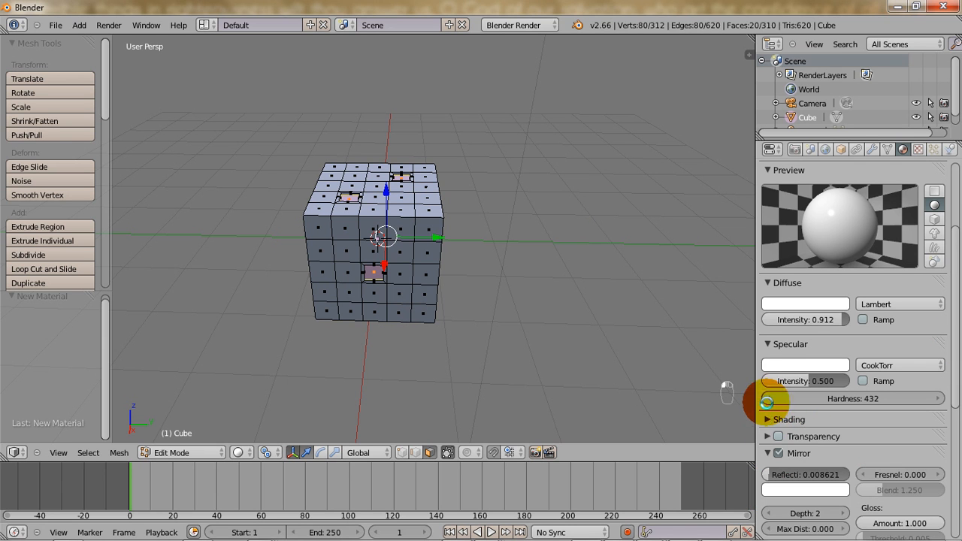
pyautogui.click(767, 454)
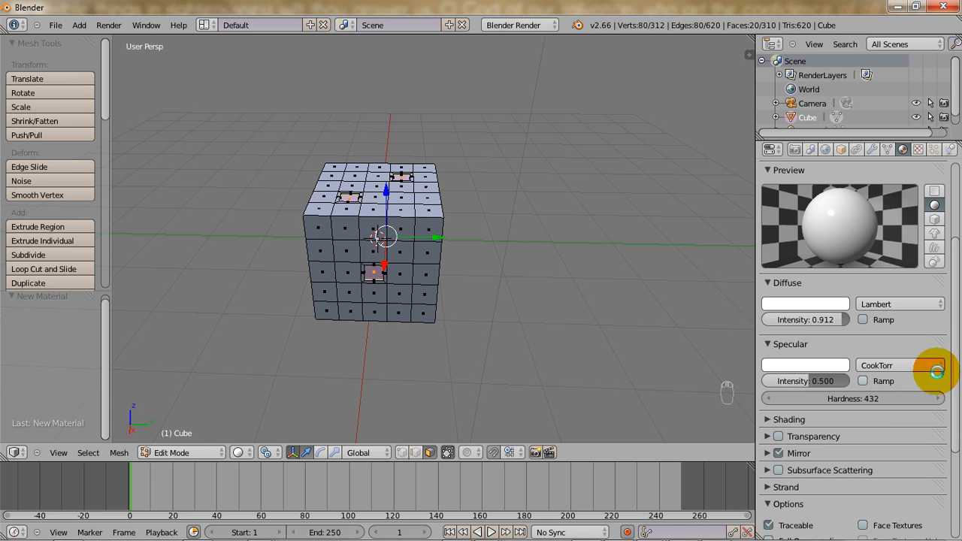
# Add a second material slot holding an independent copy of dice.white, and name the copy dice.black.
pyautogui.moveTo(951, 358); pyautogui.dragTo(948, 261)
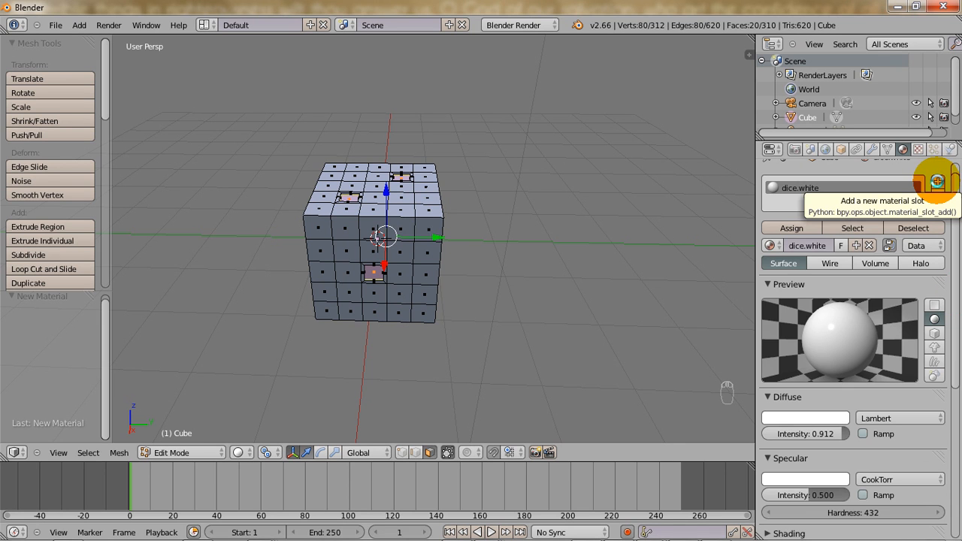
pyautogui.click(938, 181)
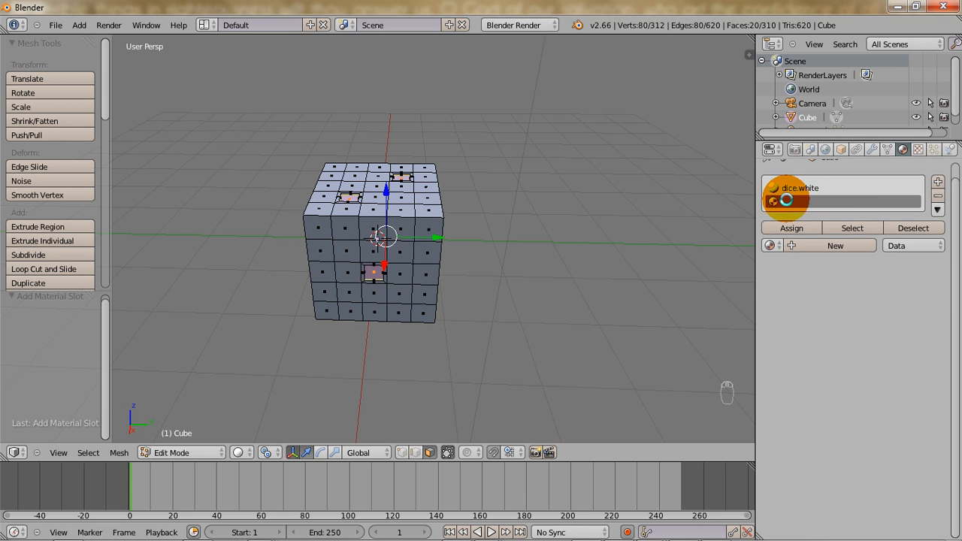
pyautogui.click(768, 245)
pyautogui.click(786, 267)
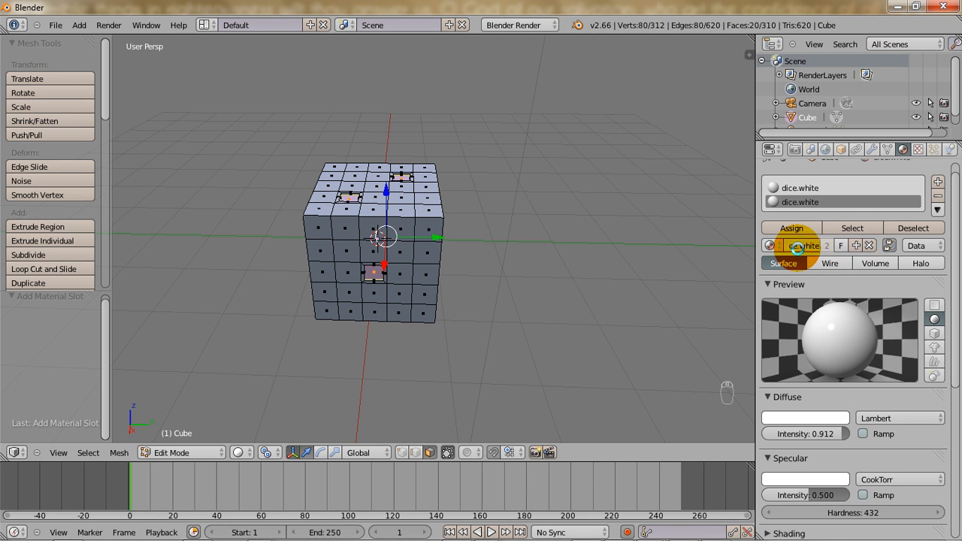
pyautogui.click(856, 245)
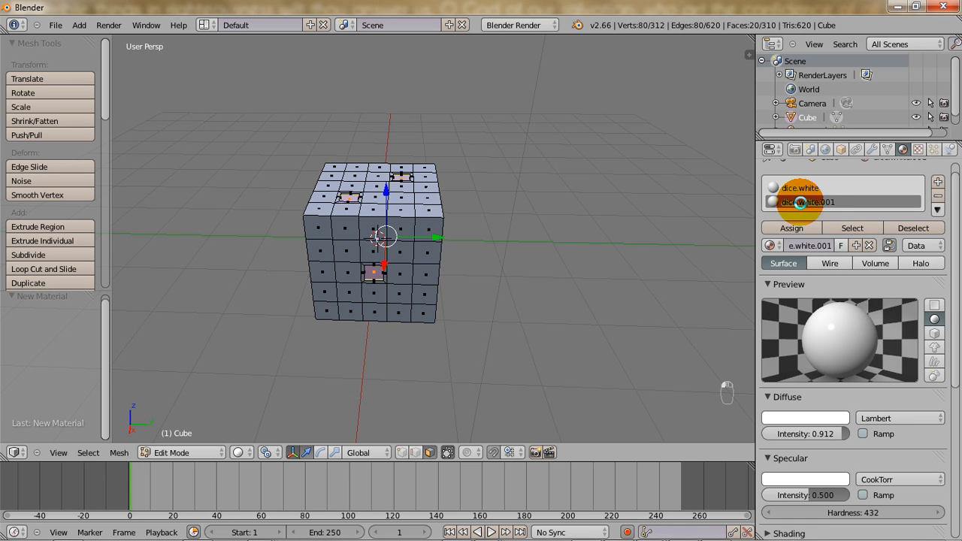
pyautogui.click(801, 246)
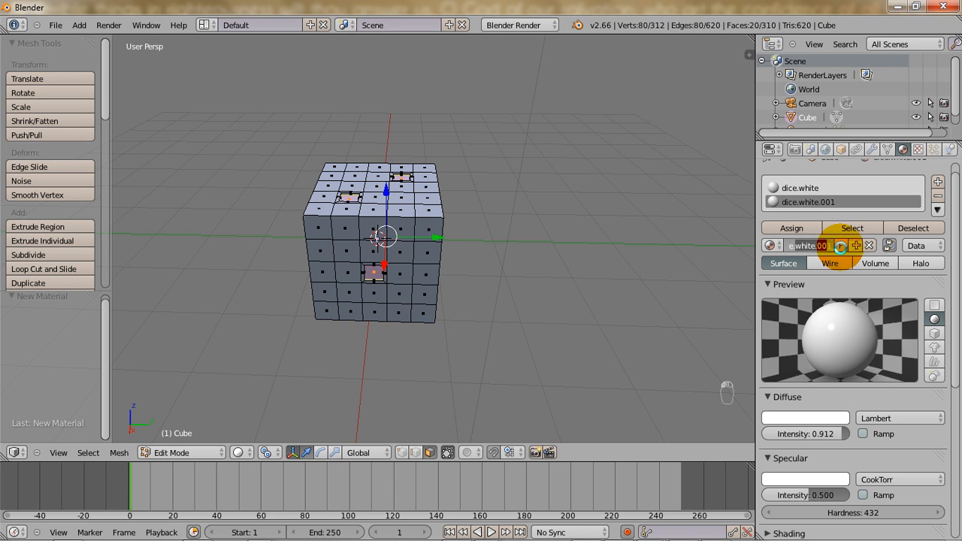
pyautogui.press('Return')
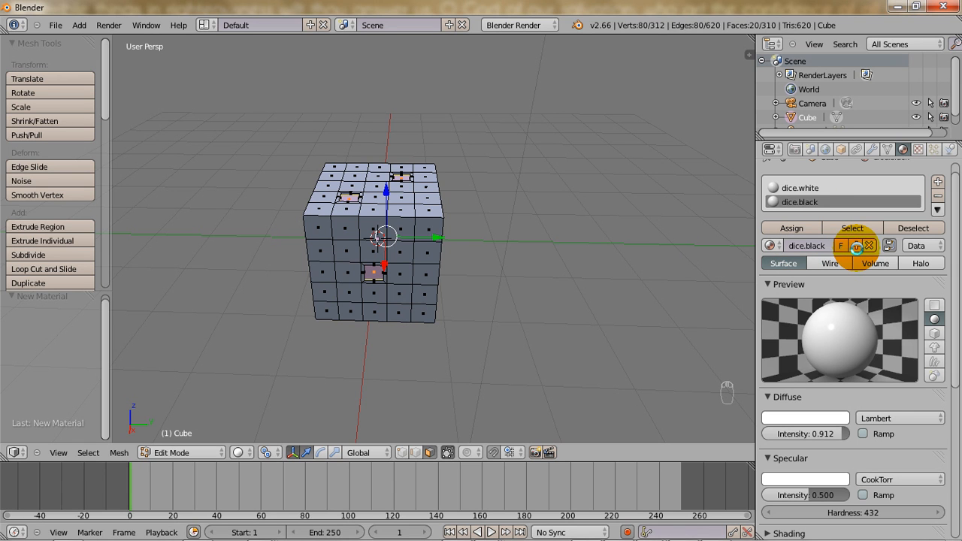
# Give dice.black a near-black diffuse colour and a mirror reflectivity of about 0.005.
pyautogui.click(796, 422)
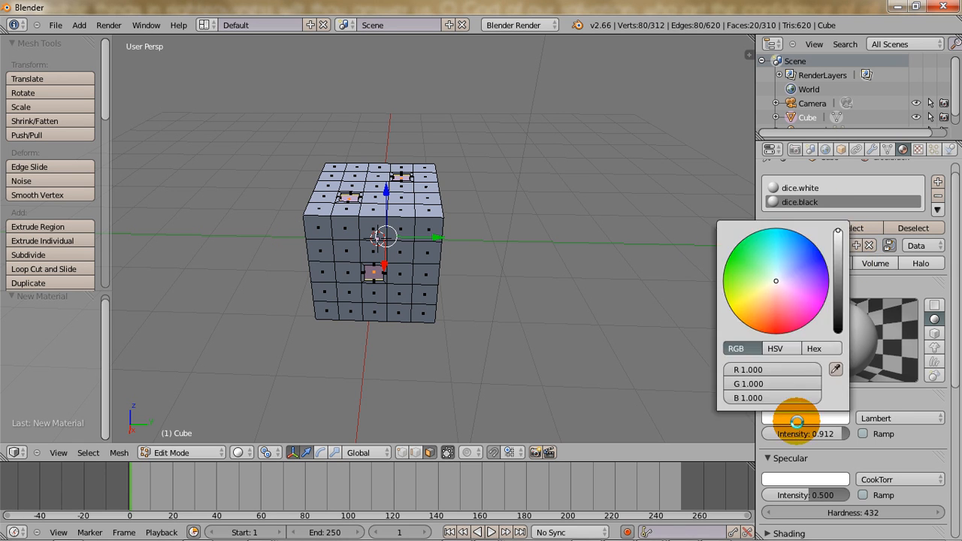
pyautogui.moveTo(836, 293); pyautogui.dragTo(838, 331)
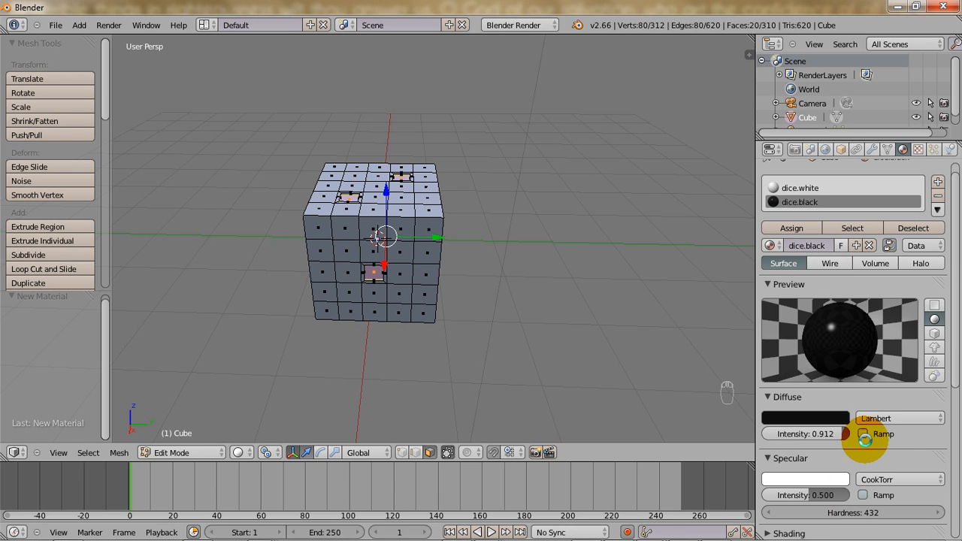
pyautogui.moveTo(953, 330); pyautogui.dragTo(950, 393)
pyautogui.click(780, 444)
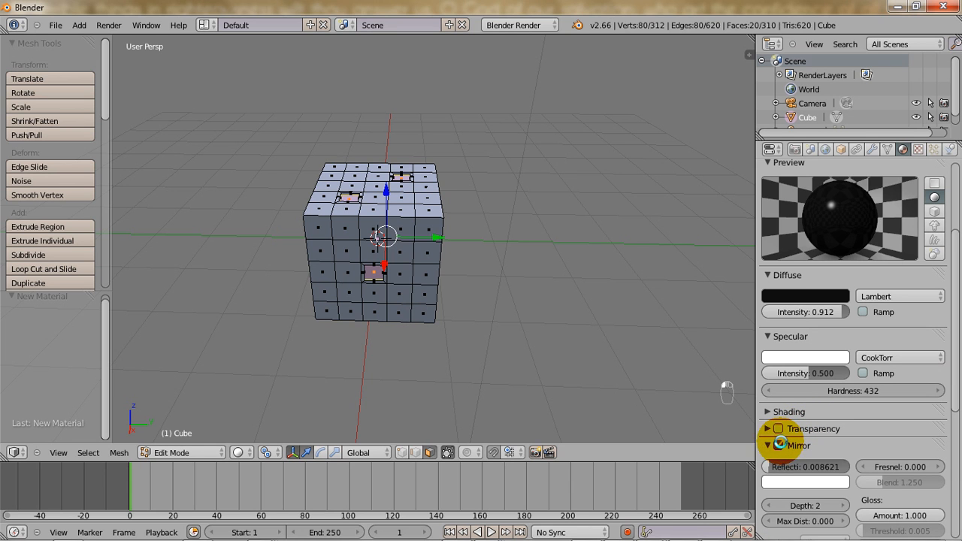
pyautogui.moveTo(794, 466); pyautogui.dragTo(800, 464)
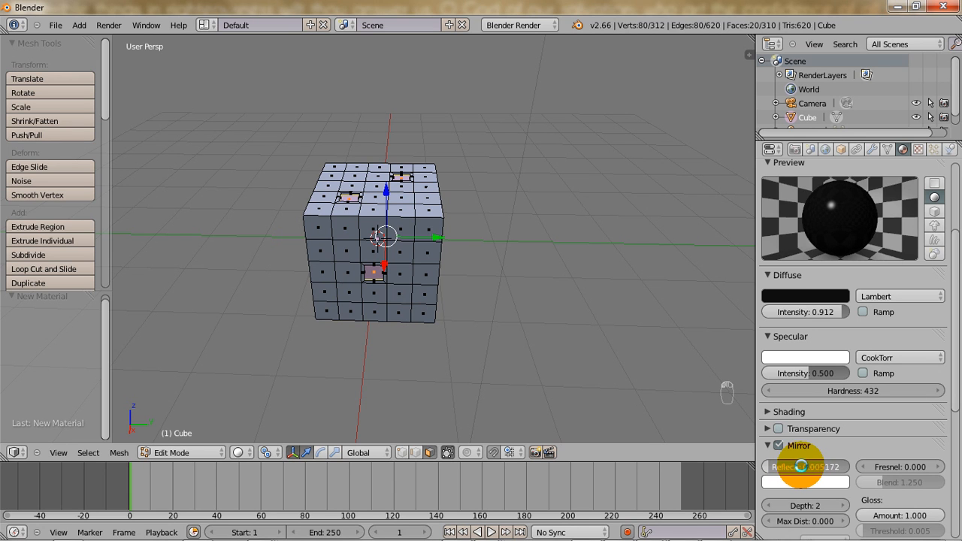
pyautogui.click(769, 445)
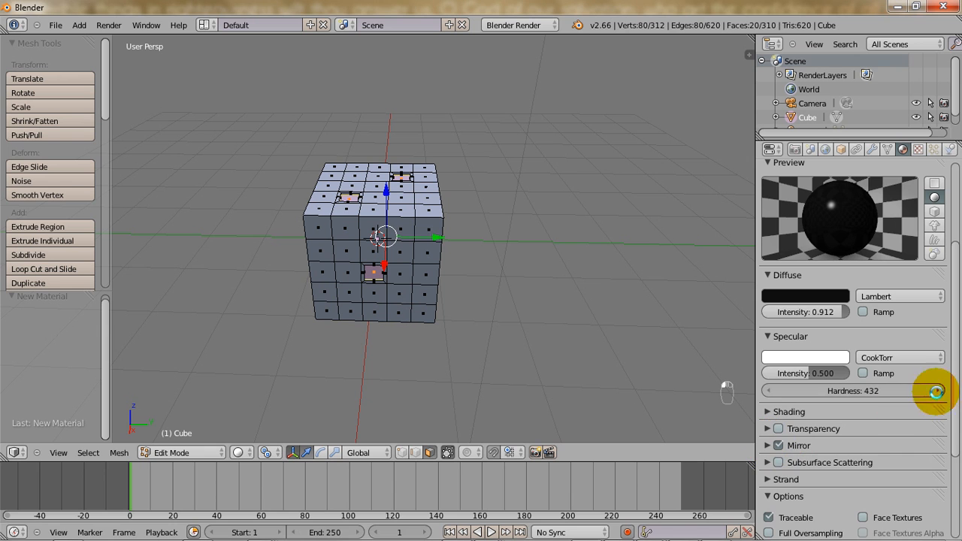
pyautogui.moveTo(949, 376); pyautogui.dragTo(952, 266)
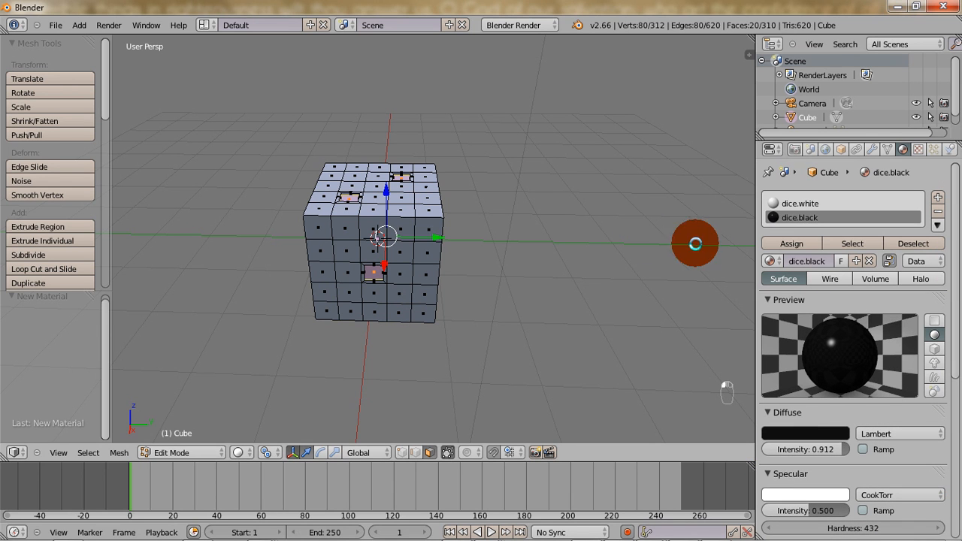
# Expand the selection of pip floor faces once so that it includes the side walls of every recess.
pyautogui.scroll(1, 503, 239)
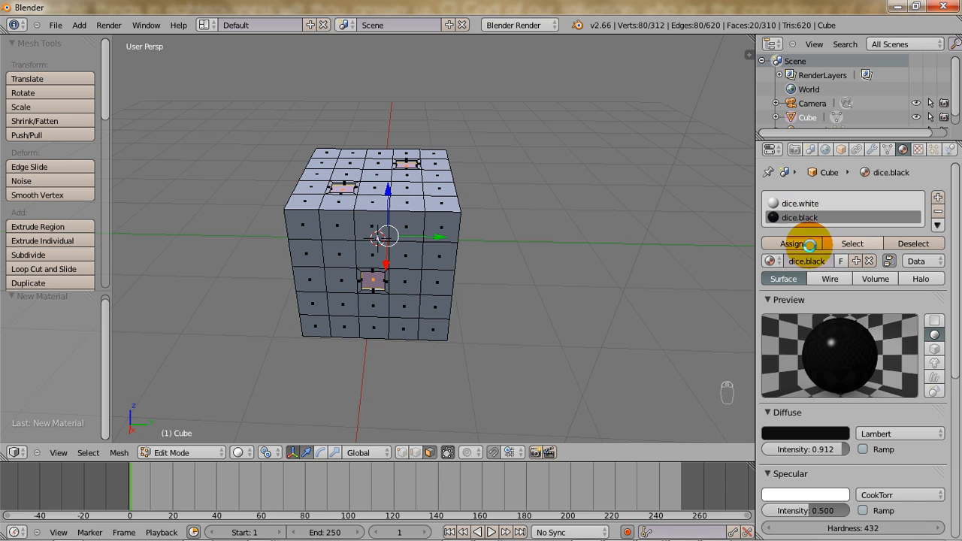
pyautogui.scroll(3, 461, 199)
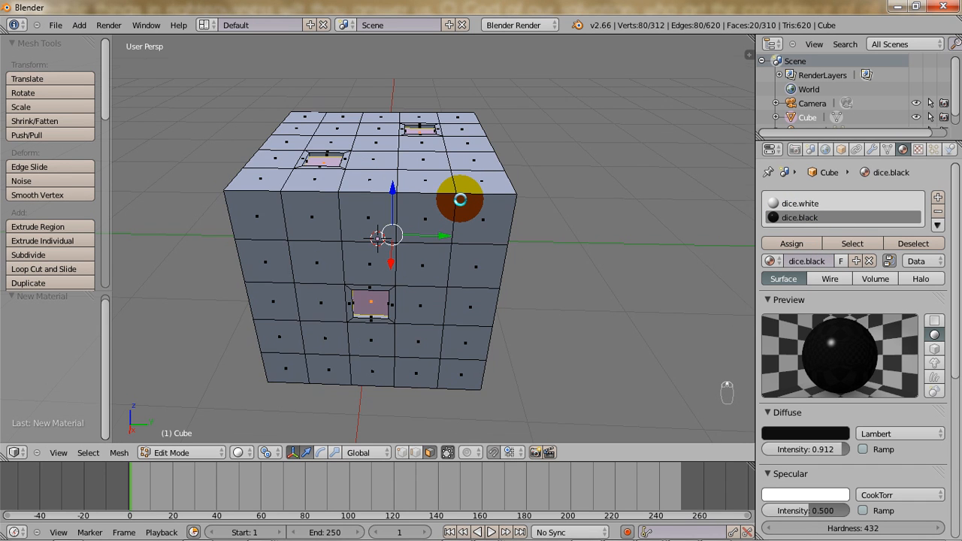
pyautogui.scroll(2, 460, 199)
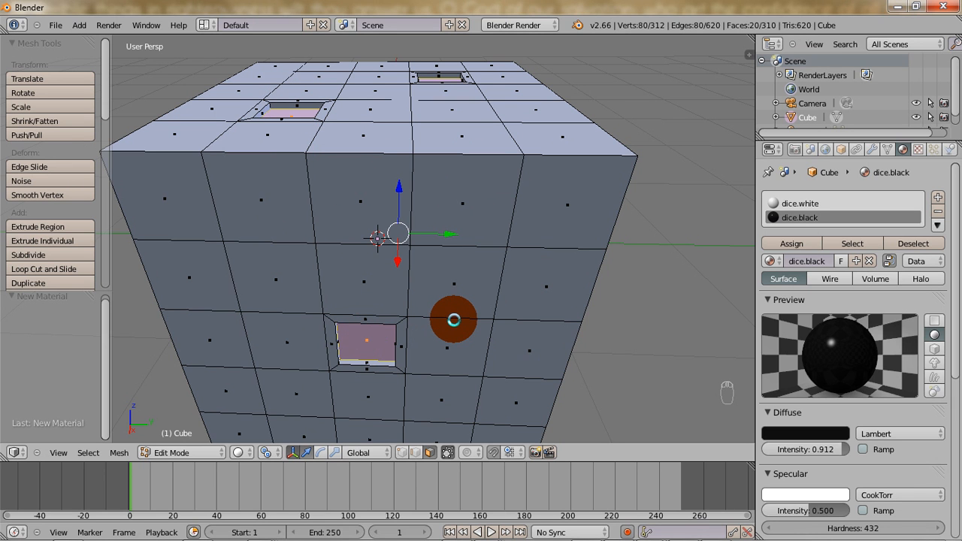
pyautogui.moveTo(501, 274); pyautogui.dragTo(530, 227, button='middle')
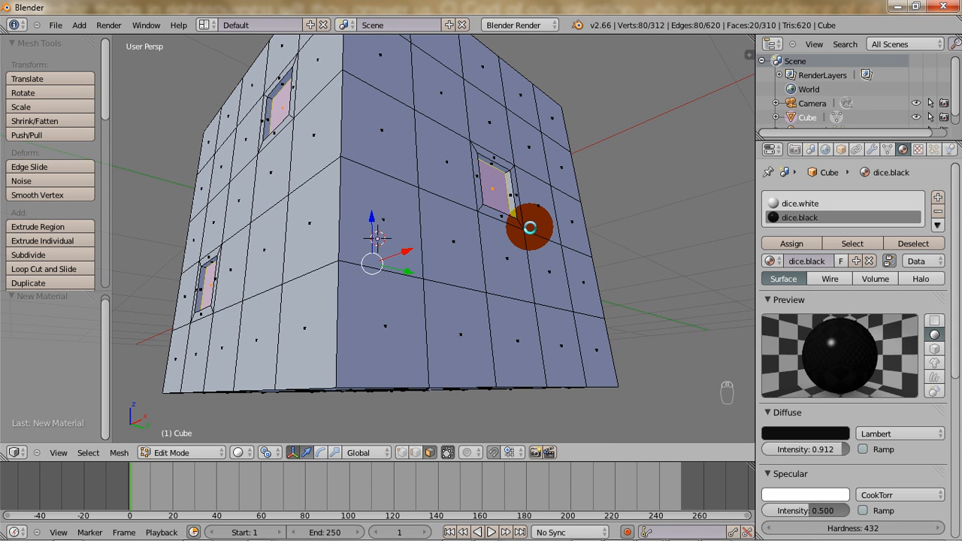
pyautogui.press('ctrl+KP_Add')
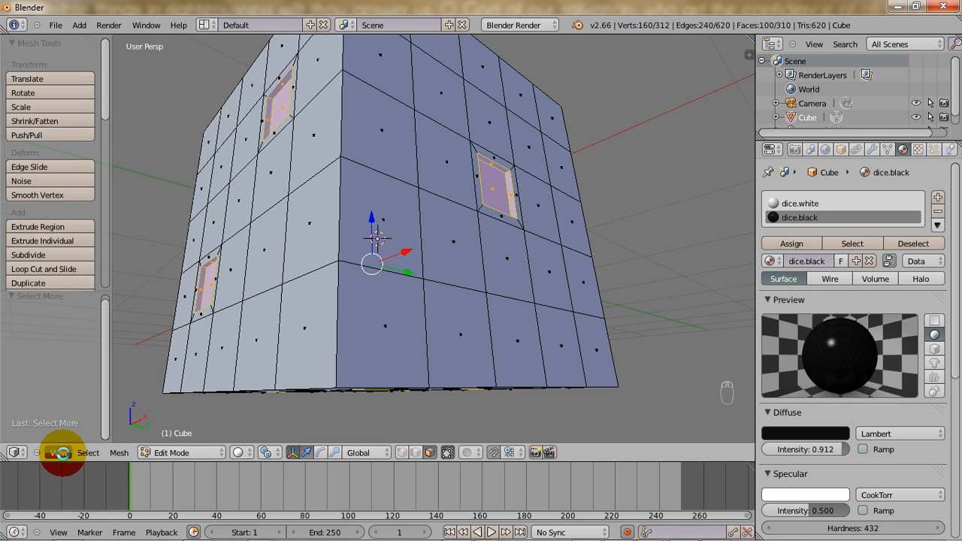
pyautogui.click(88, 452)
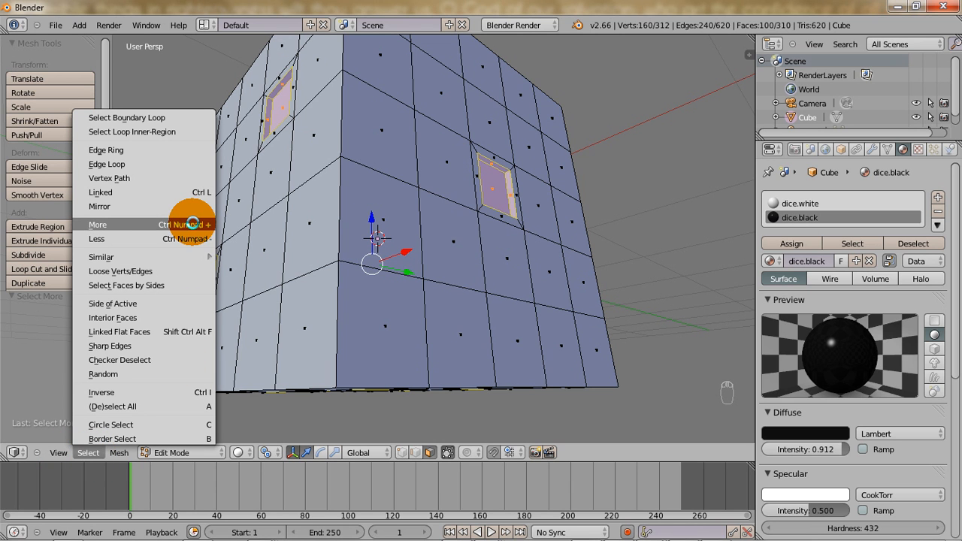
pyautogui.click(193, 224)
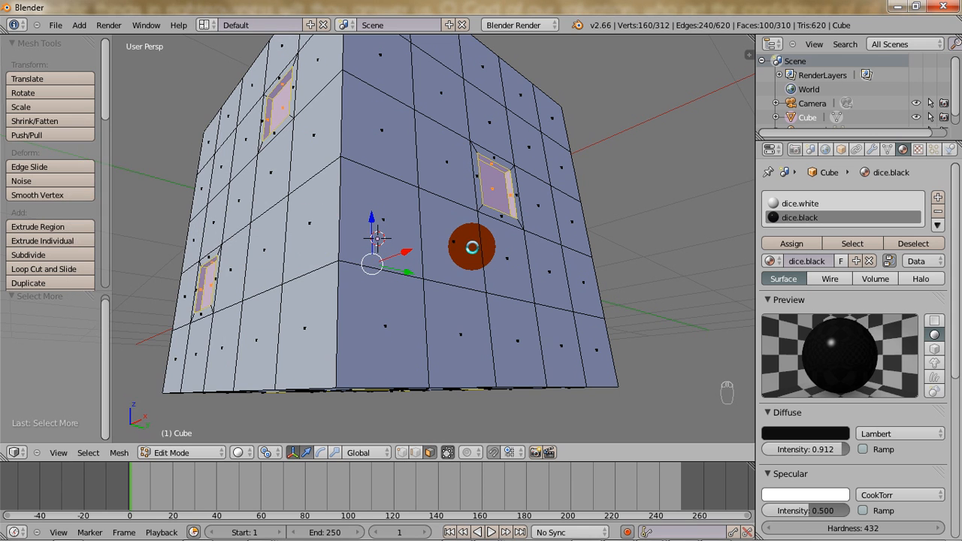
pyautogui.press('Escape')
pyautogui.moveTo(530, 248); pyautogui.dragTo(465, 334, button='middle')
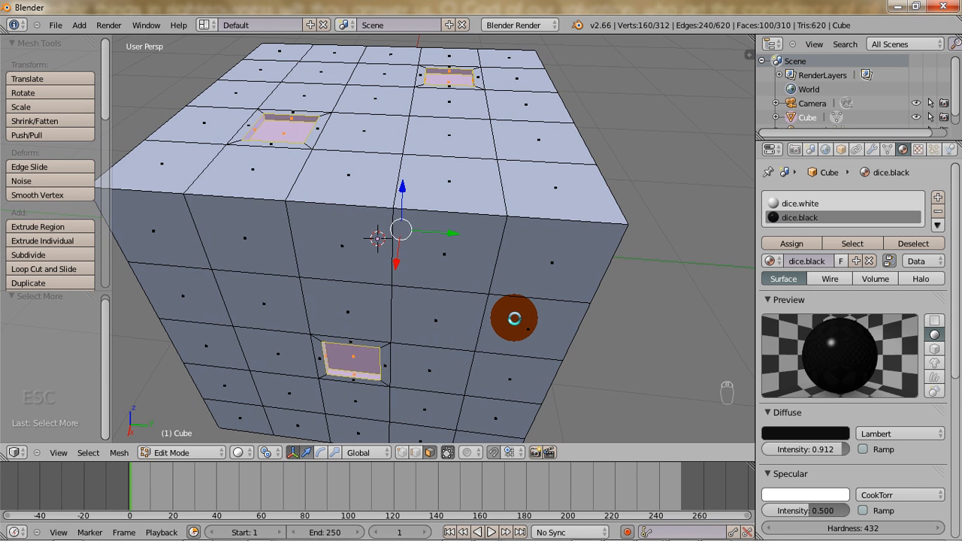
pyautogui.scroll(-3, 514, 319)
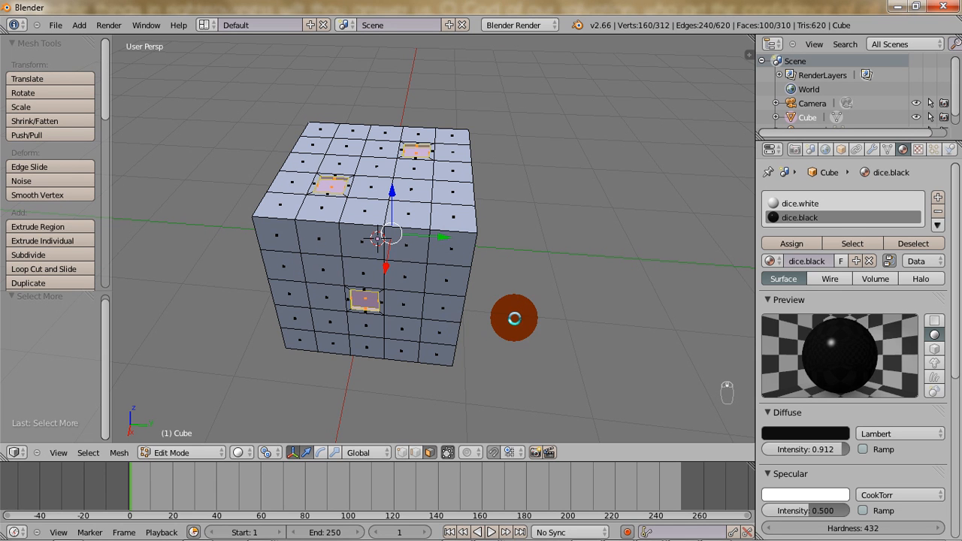
# Assign the dice.black material to the selected pip faces, return to Object Mode and view the die from another side.
pyautogui.click(787, 242)
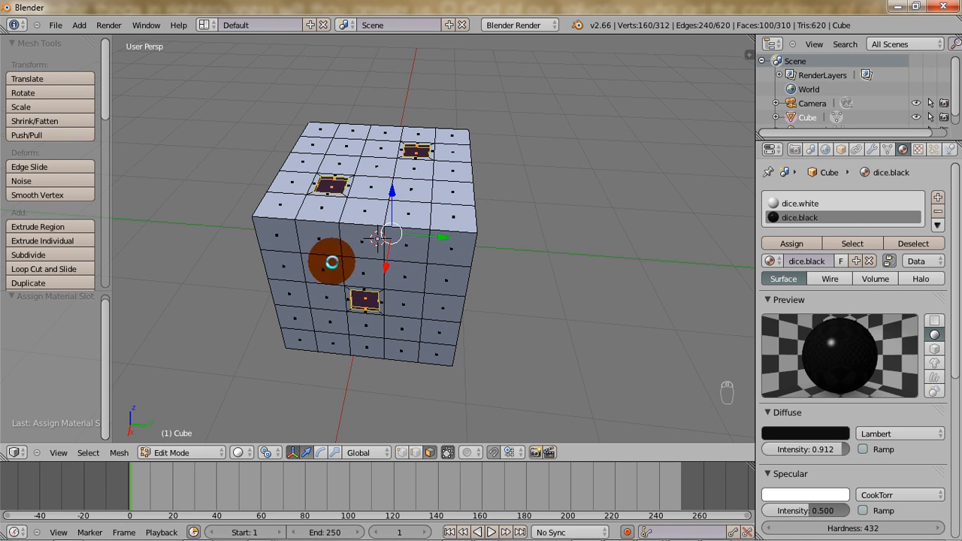
pyautogui.press('Tab')
pyautogui.moveTo(433, 249); pyautogui.dragTo(456, 309, button='middle')
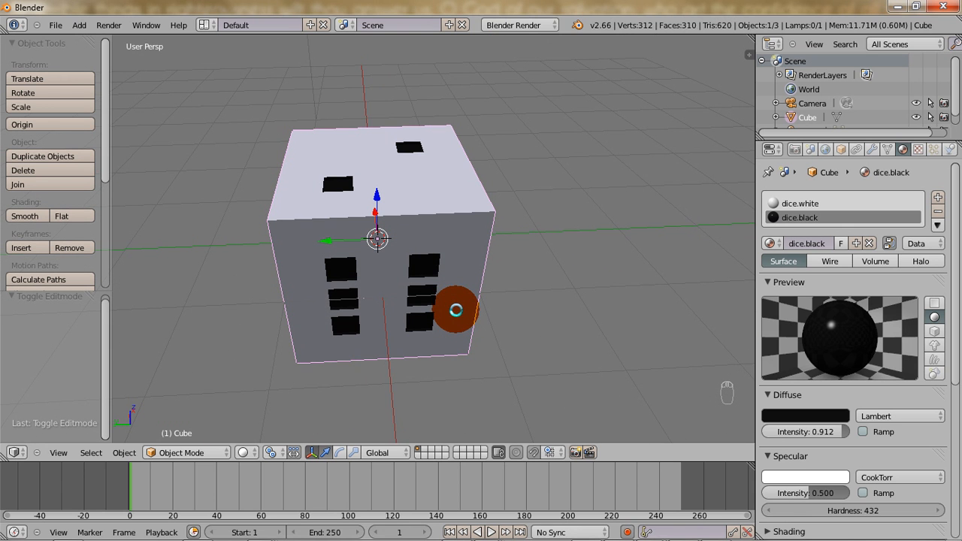
pyautogui.keyDown('alt'); pyautogui.moveTo(391, 271); pyautogui.dragTo(339, 168); pyautogui.keyUp('alt')
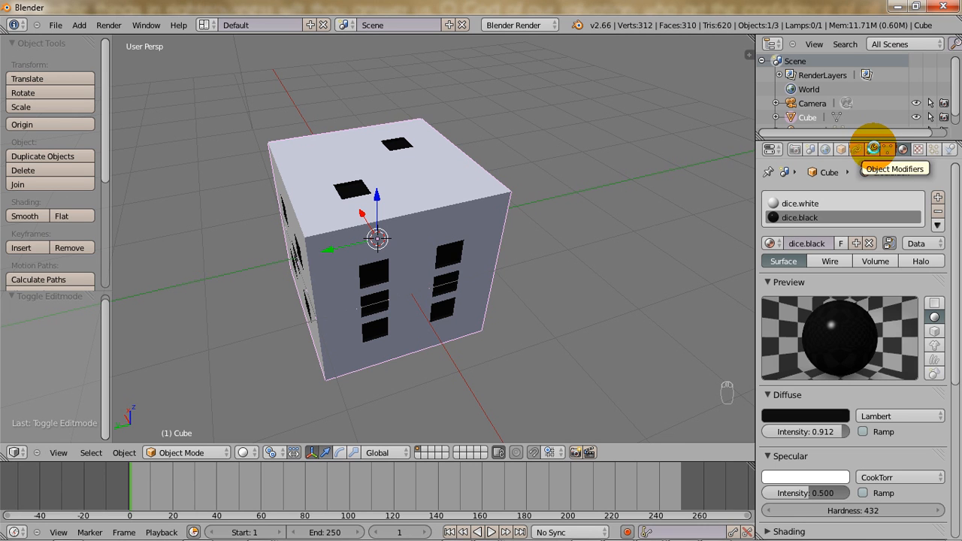
# Add a Subdivision Surface modifier to the cube with 3 view subdivisions and 3 render subdivisions.
pyautogui.click(873, 148)
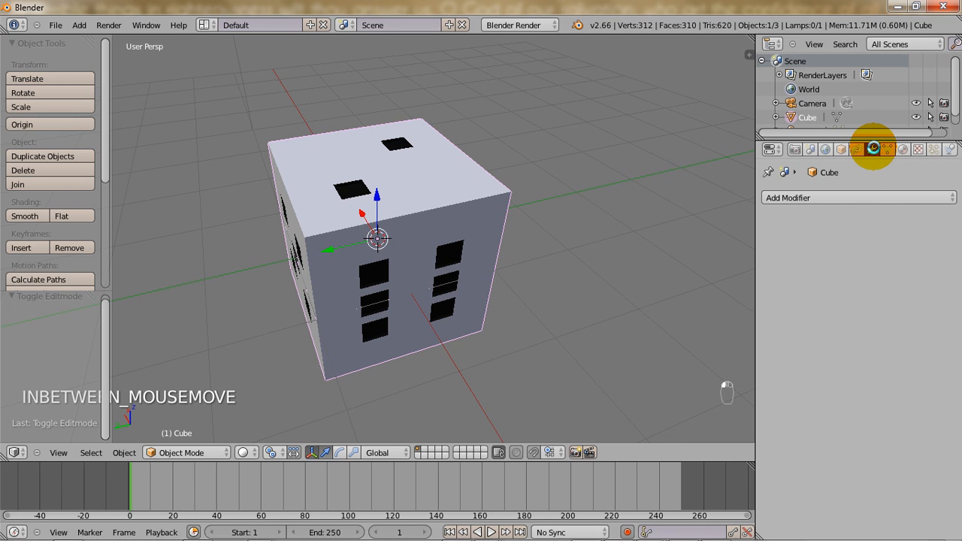
pyautogui.click(826, 198)
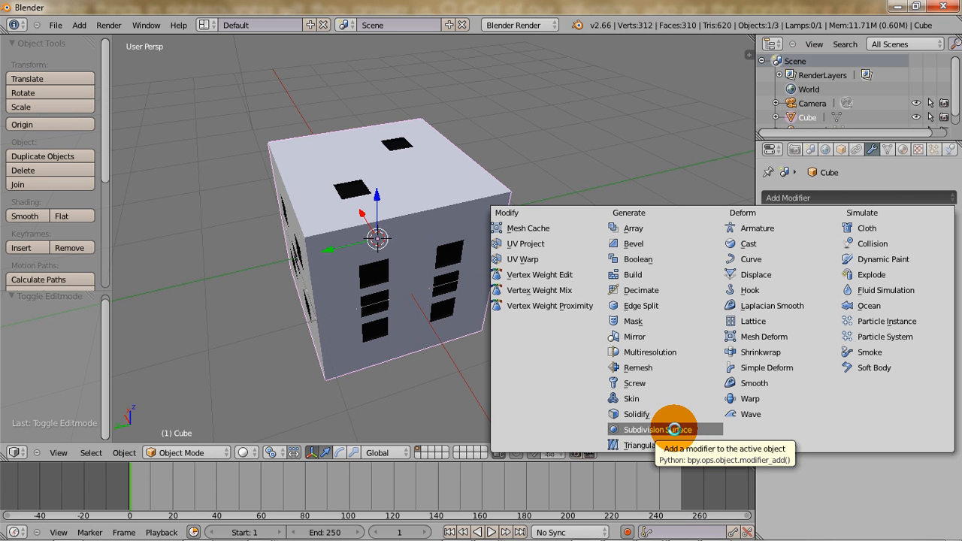
pyautogui.click(674, 429)
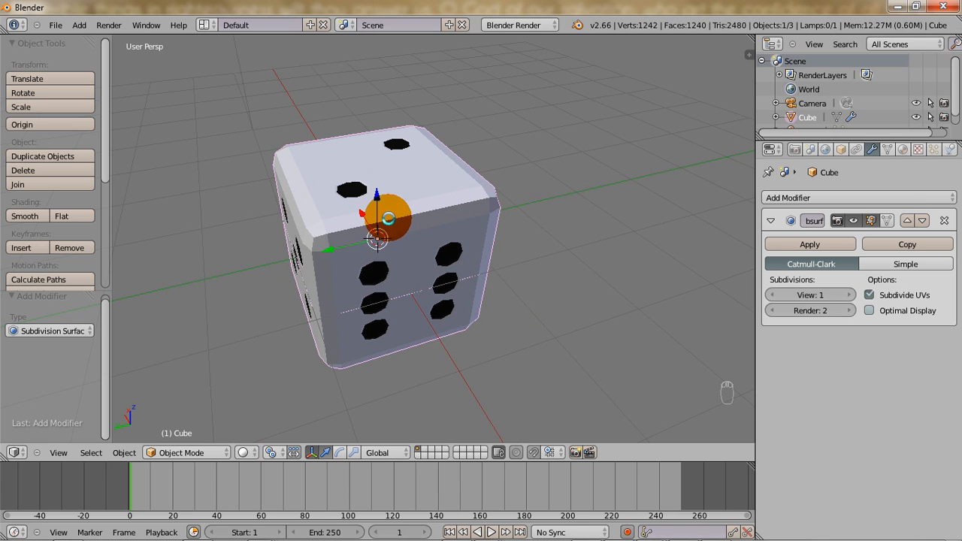
pyautogui.press('Tab')
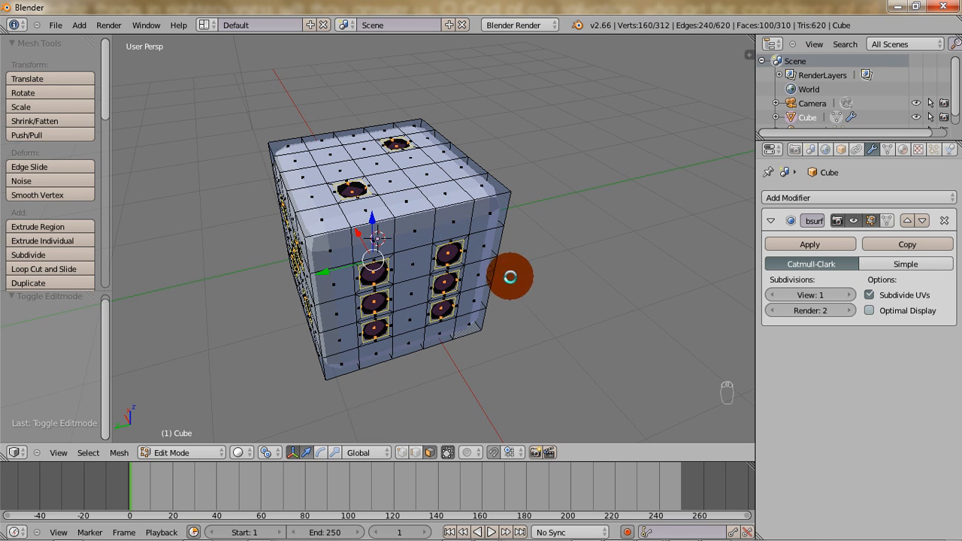
pyautogui.press('Tab')
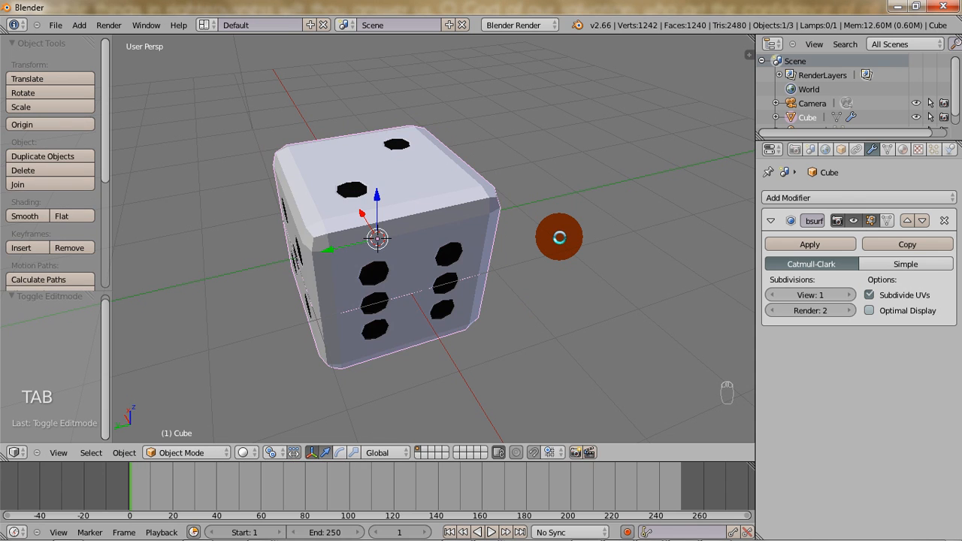
pyautogui.click(850, 294)
pyautogui.click(850, 294)
pyautogui.click(850, 310)
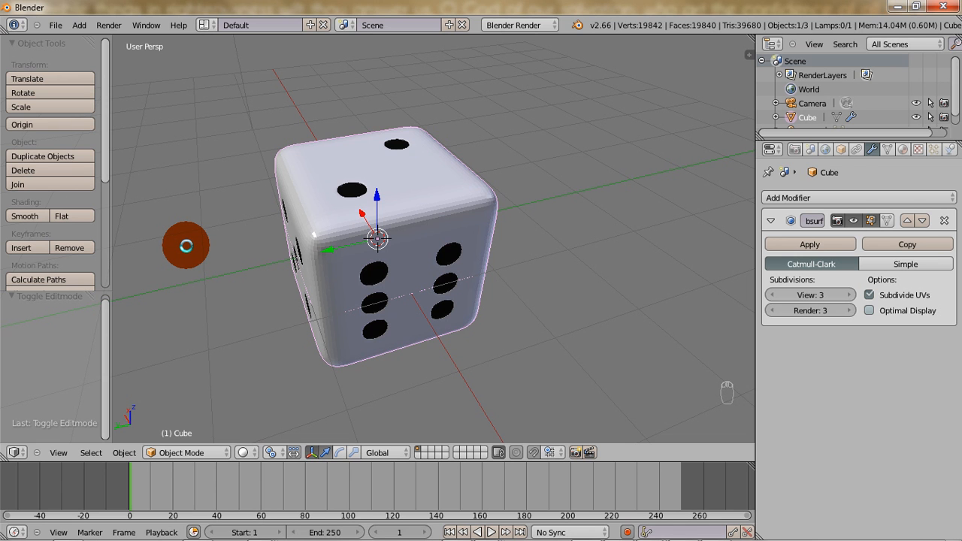
# Compare the die's editable mesh cage with its subdivided shape by switching between Edit Mode and Object Mode.
pyautogui.press('Tab')
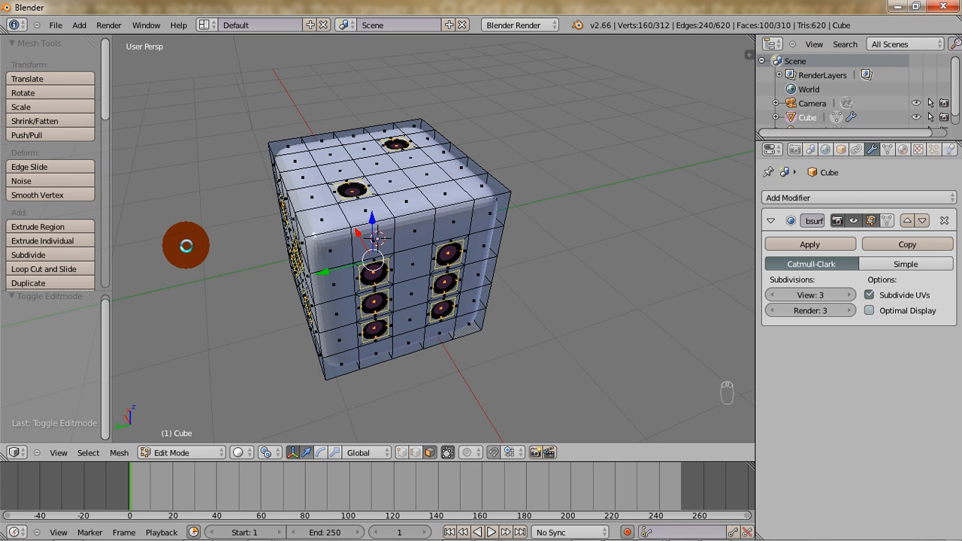
pyautogui.press('Tab')
pyautogui.press('Tab')
pyautogui.press('Tab')
pyautogui.press('Tab')
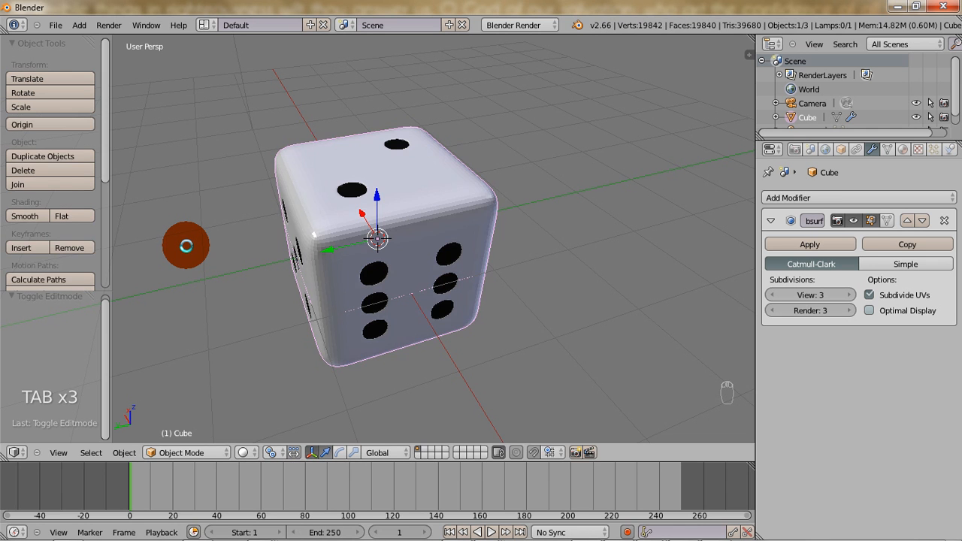
pyautogui.press('Tab')
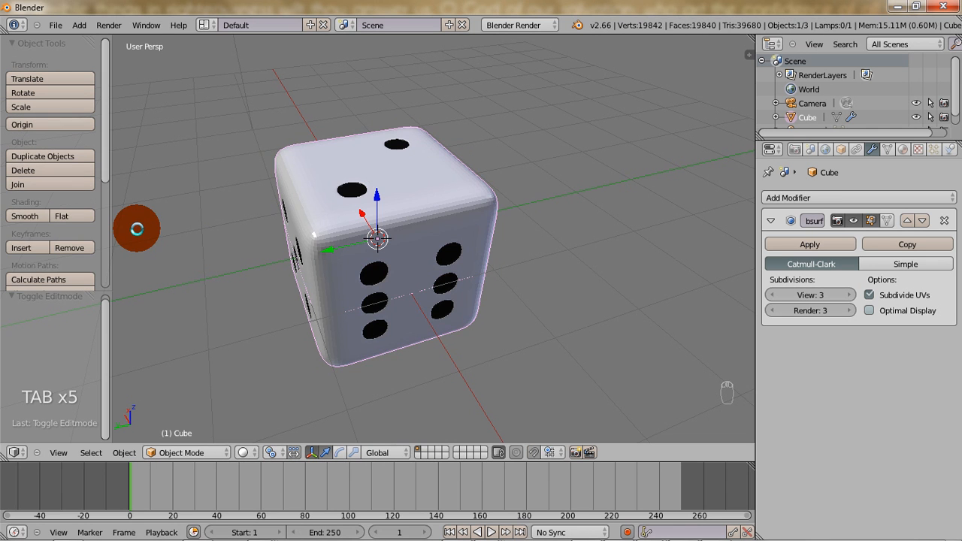
# Apply smooth shading to the die, comparing it with flat shading.
pyautogui.click(32, 216)
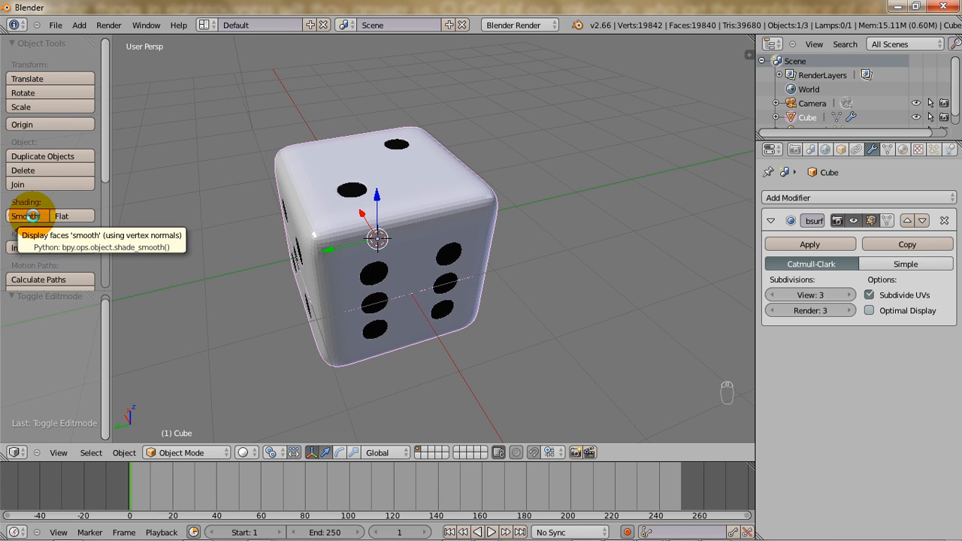
pyautogui.click(58, 216)
pyautogui.click(29, 215)
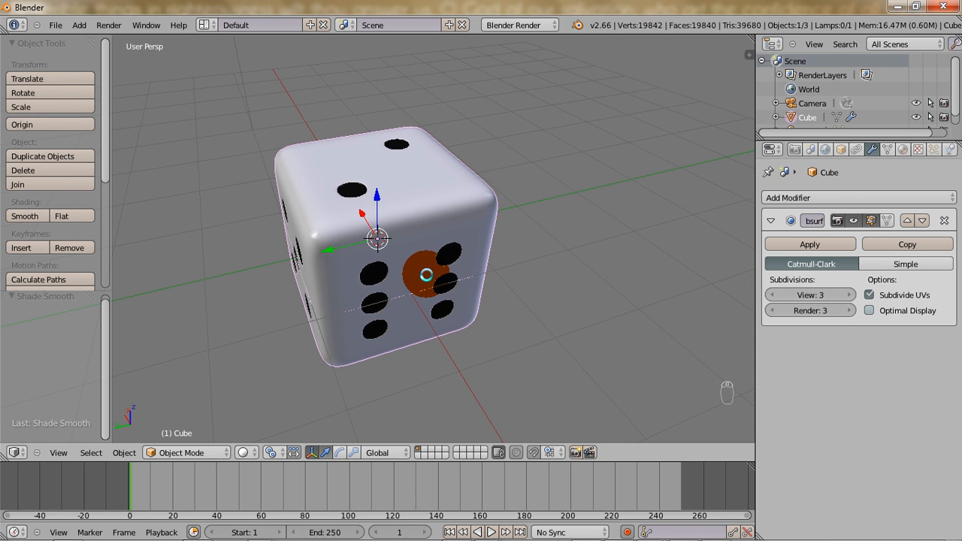
# Select all eight outer corner vertices of the die's mesh in Edit Mode with vertex selection.
pyautogui.press('Tab')
pyautogui.hotkey('ctrl', 'Tab')
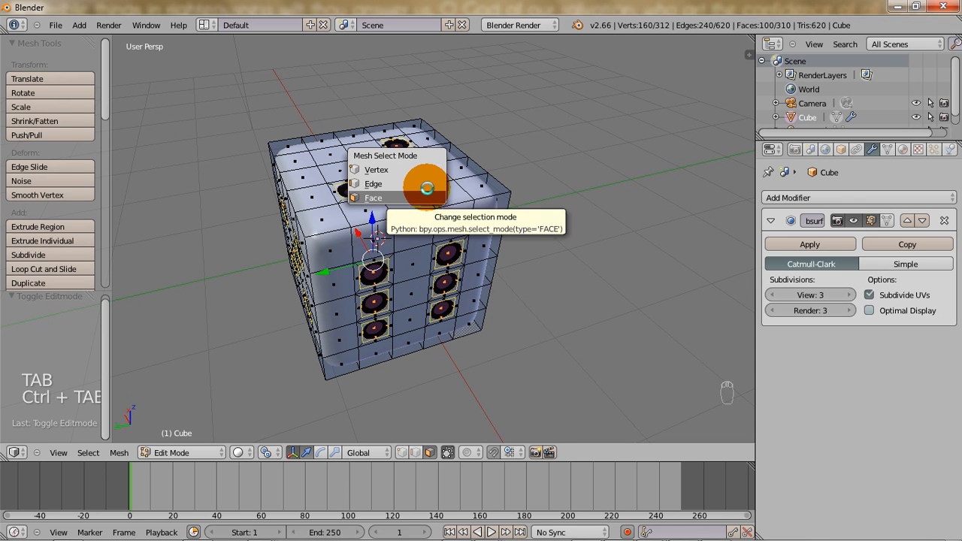
pyautogui.click(378, 170)
pyautogui.rightClick(304, 235)
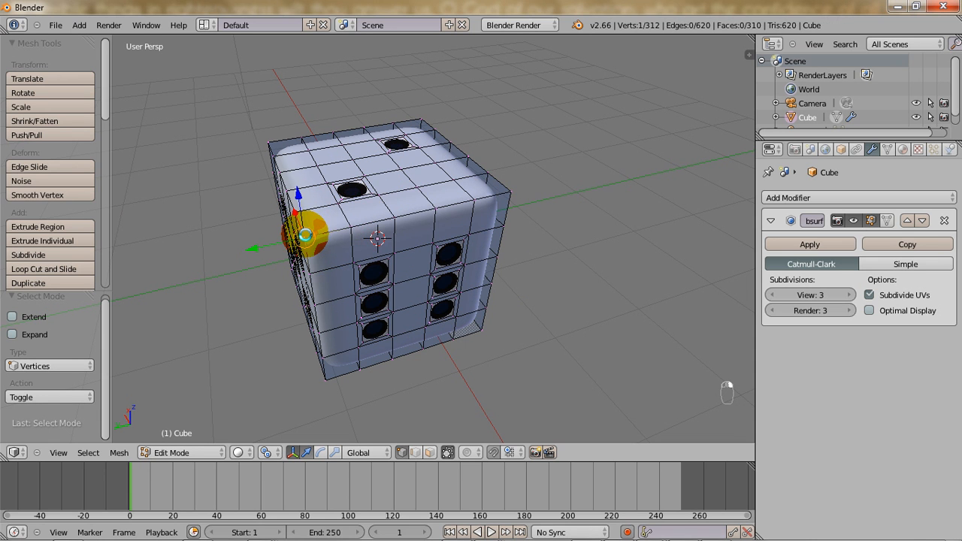
pyautogui.keyDown('shift'); pyautogui.rightClick(511, 193); pyautogui.keyUp('shift')
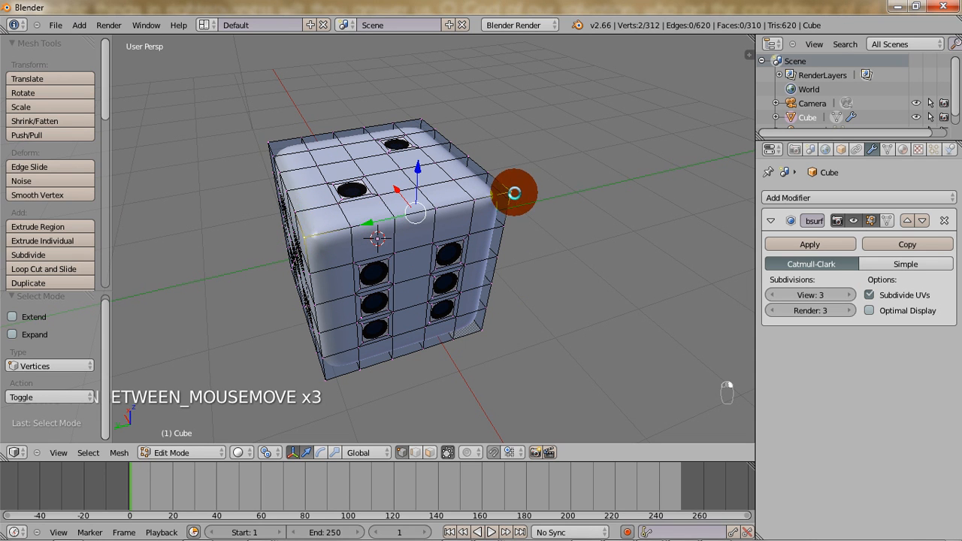
pyautogui.keyDown('shift'); pyautogui.rightClick(423, 120); pyautogui.keyUp('shift')
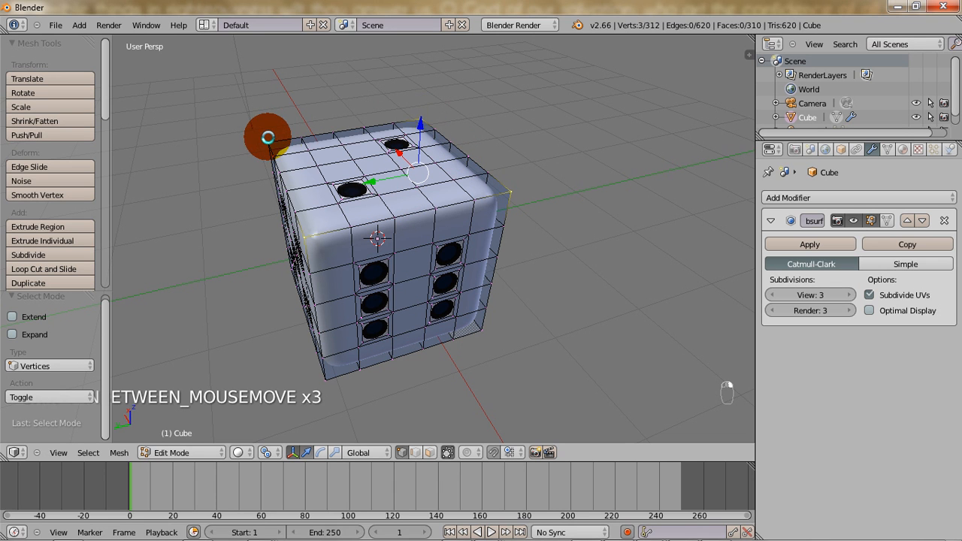
pyautogui.keyDown('shift'); pyautogui.rightClick(268, 137); pyautogui.keyUp('shift')
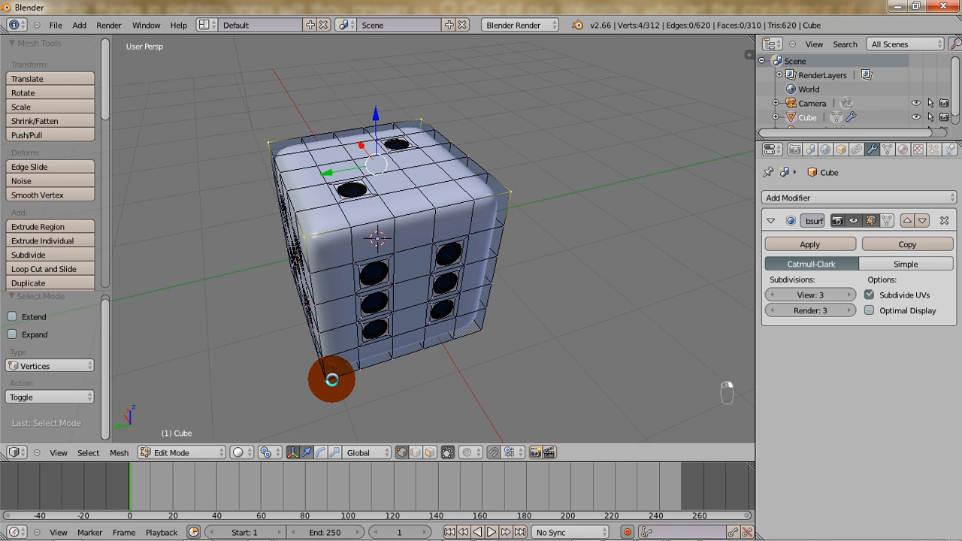
pyautogui.keyDown('shift'); pyautogui.rightClick(328, 380); pyautogui.keyUp('shift')
pyautogui.keyDown('shift'); pyautogui.rightClick(478, 332); pyautogui.keyUp('shift')
pyautogui.moveTo(397, 331); pyautogui.dragTo(483, 286, button='middle')
pyautogui.keyDown('shift'); pyautogui.rightClick(276, 292); pyautogui.keyUp('shift')
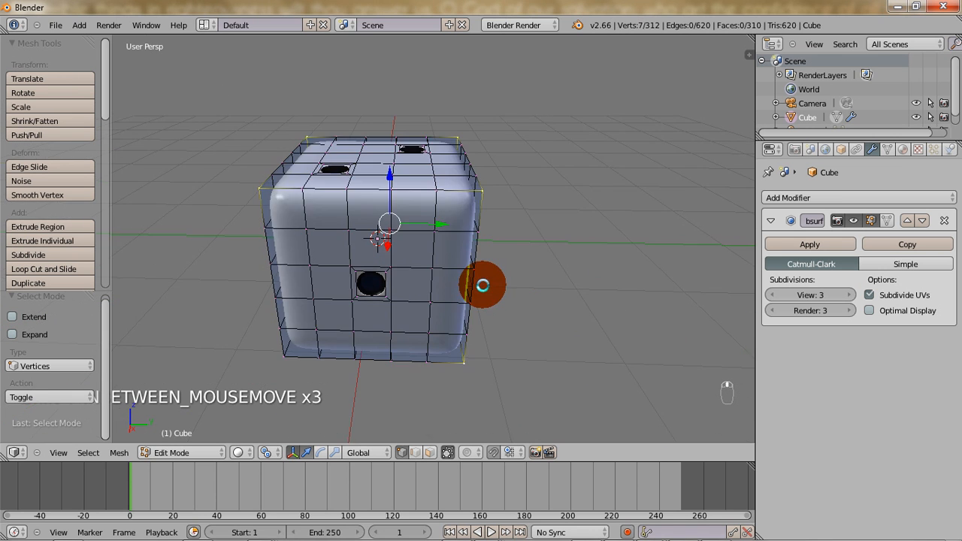
pyautogui.keyDown('shift'); pyautogui.rightClick(277, 354); pyautogui.keyUp('shift')
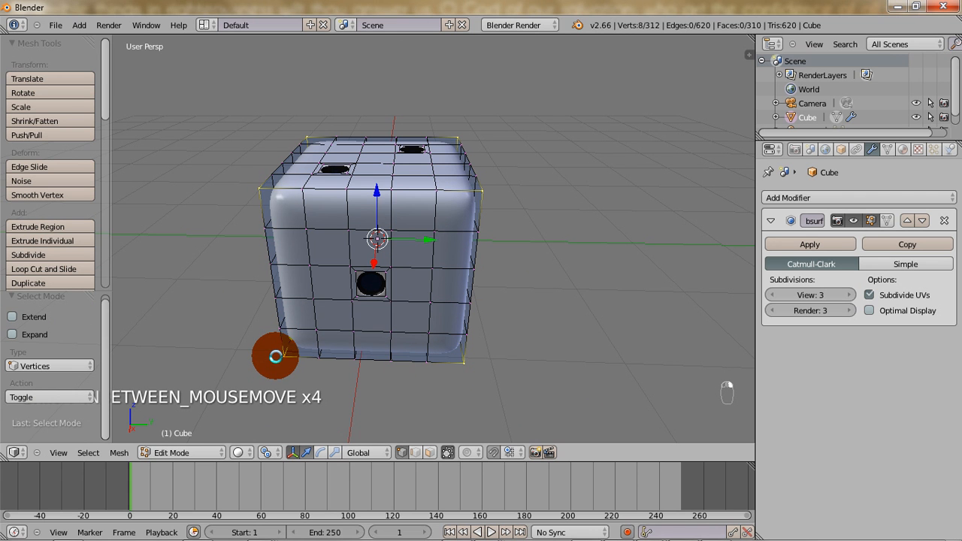
# Scale the eight corner vertices inward to about 0.915 to round the die's corners, and return to Object Mode.
pyautogui.moveTo(226, 354); pyautogui.dragTo(376, 365, button='middle')
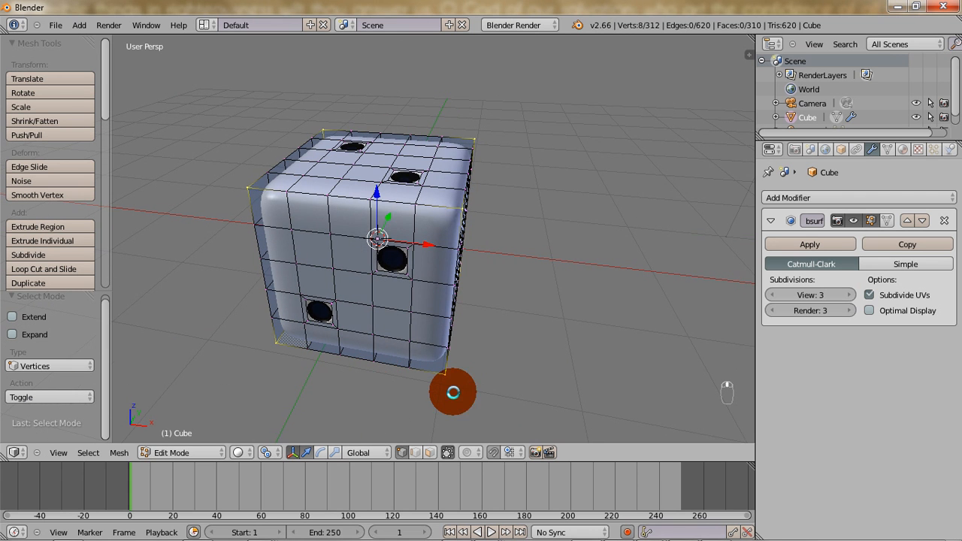
pyautogui.press('s')
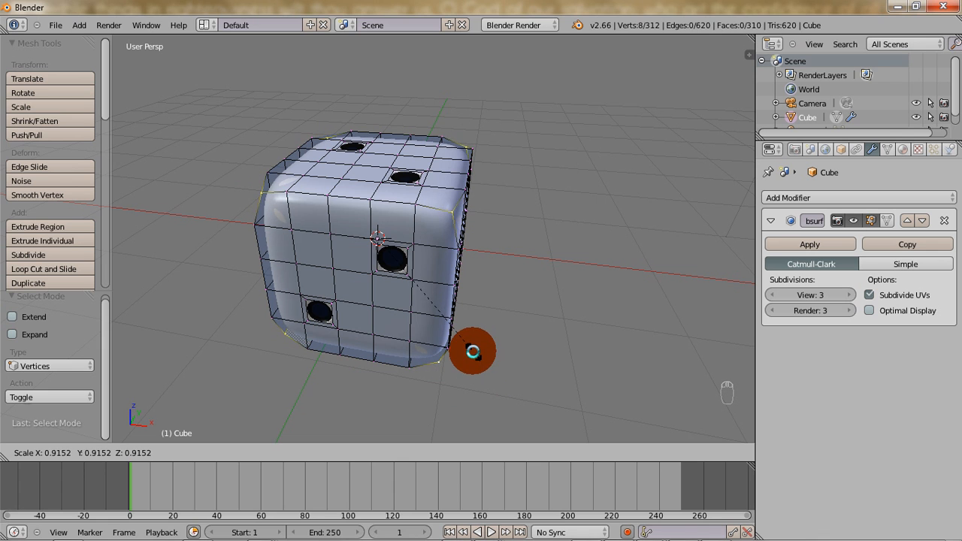
pyautogui.click(473, 352)
pyautogui.press('Tab')
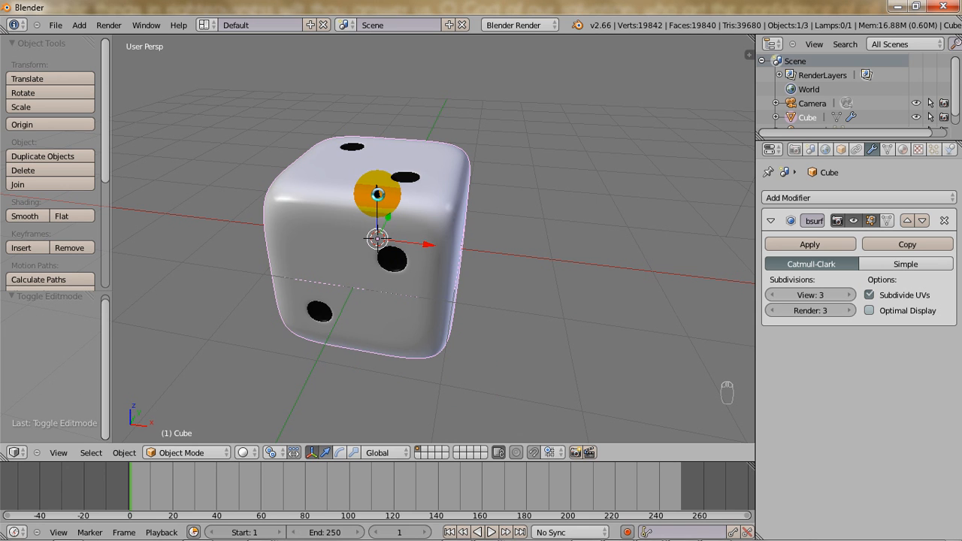
# Raise the die 1 unit along the Z axis and view it from another side.
pyautogui.moveTo(377, 194); pyautogui.dragTo(377, 142)
pyautogui.scroll(-4, 452, 158)
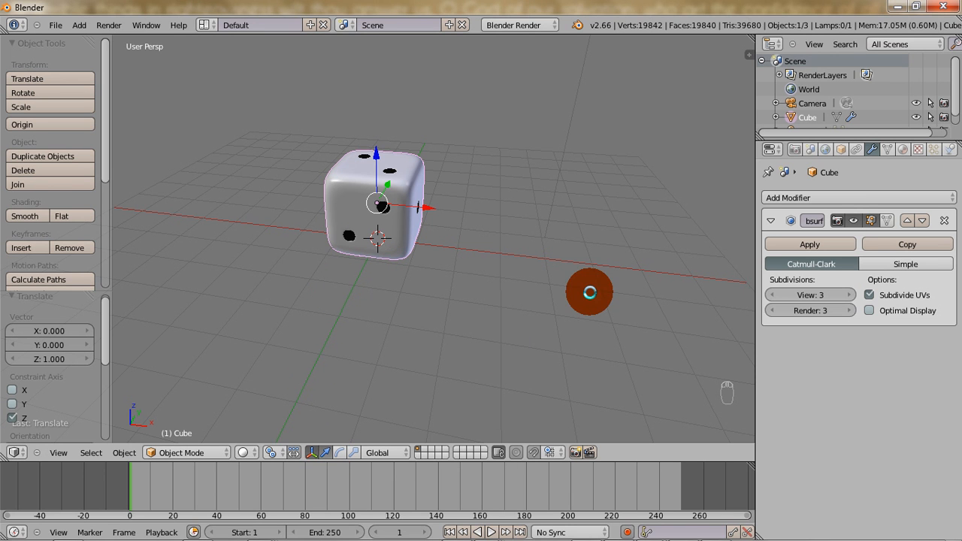
pyautogui.moveTo(610, 275); pyautogui.dragTo(388, 281, button='middle')
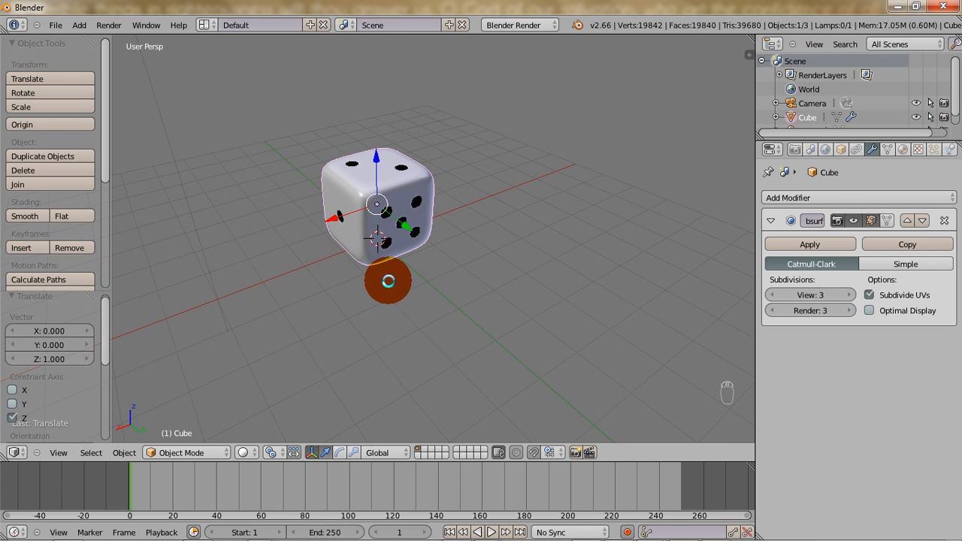
# Add a plane mesh at the origin beneath the die.
pyautogui.press('space')
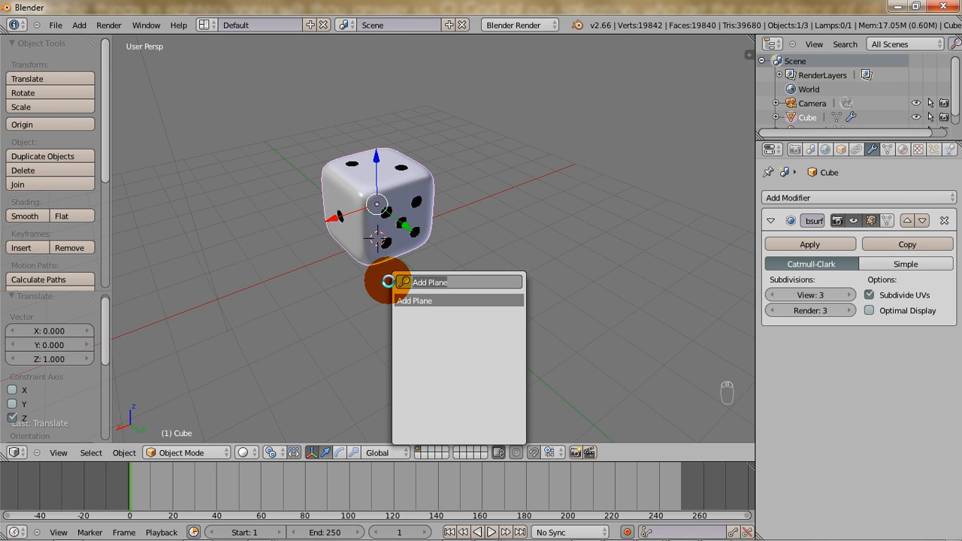
pyautogui.press('Escape')
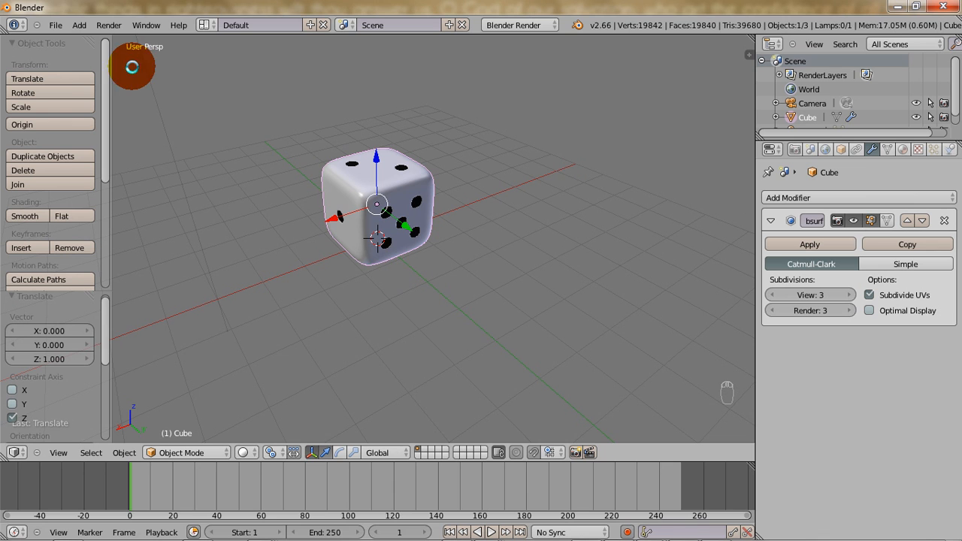
pyautogui.click(75, 25)
pyautogui.moveTo(79, 33)
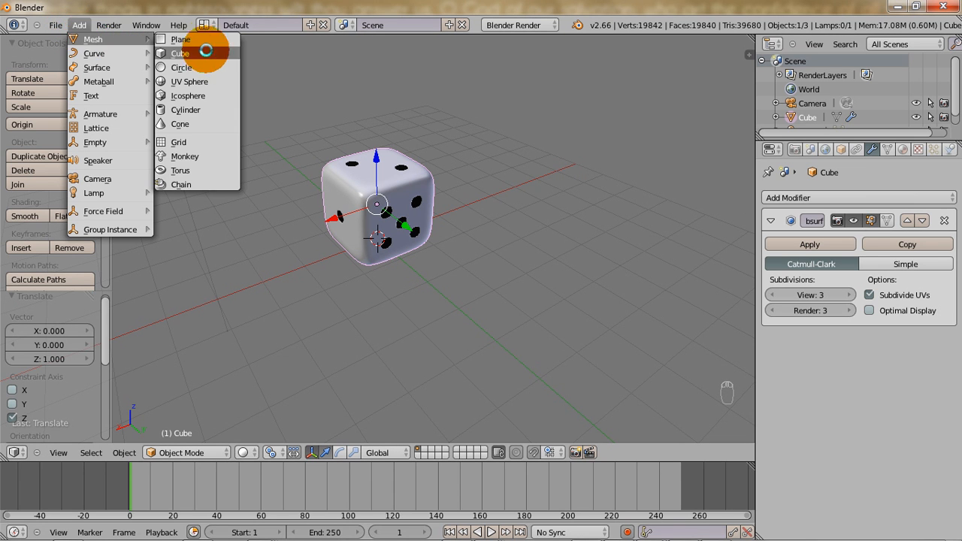
pyautogui.hotkey('shift', 'a')
pyautogui.moveTo(272, 273)
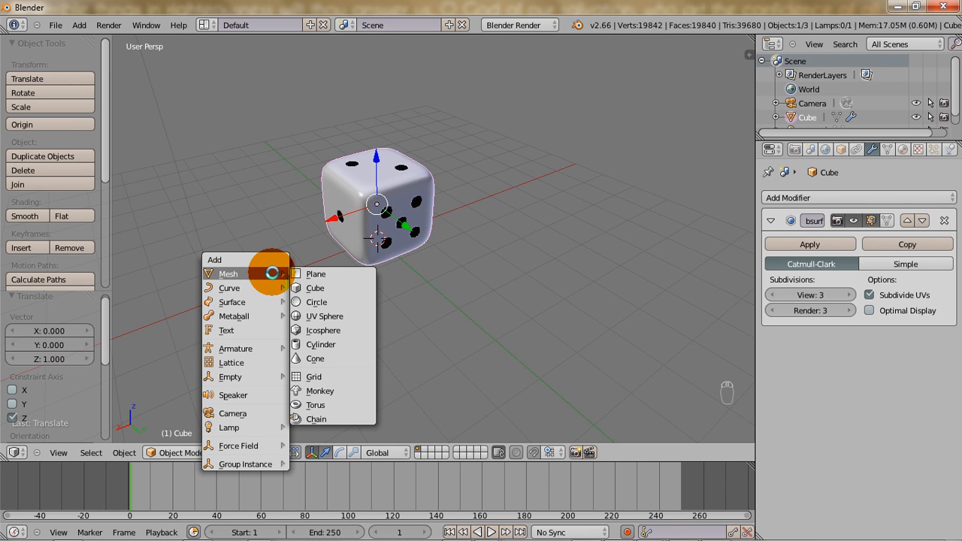
pyautogui.click(322, 273)
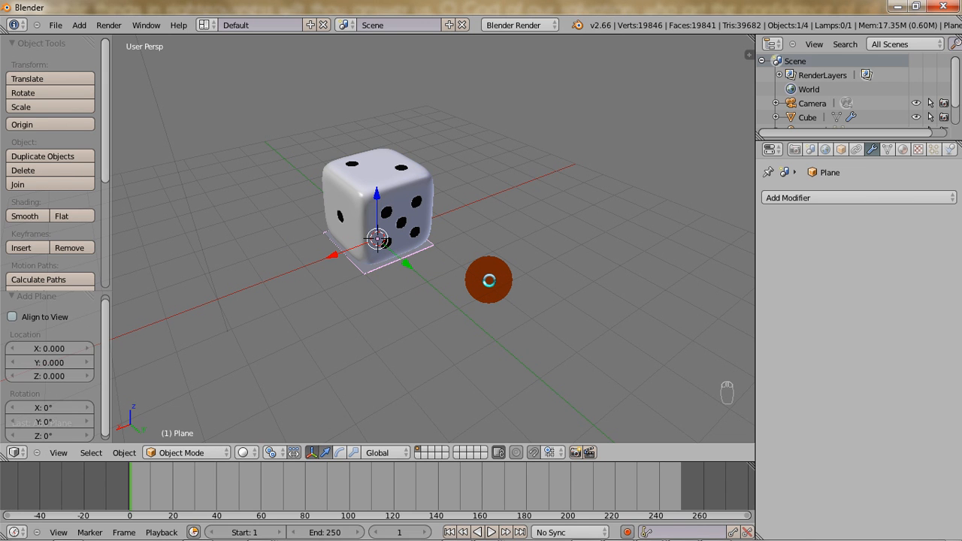
# Scale the plane's mesh by 40 in Edit Mode to make a large floor, and return to Object Mode.
pyautogui.press('Tab')
pyautogui.write('s')
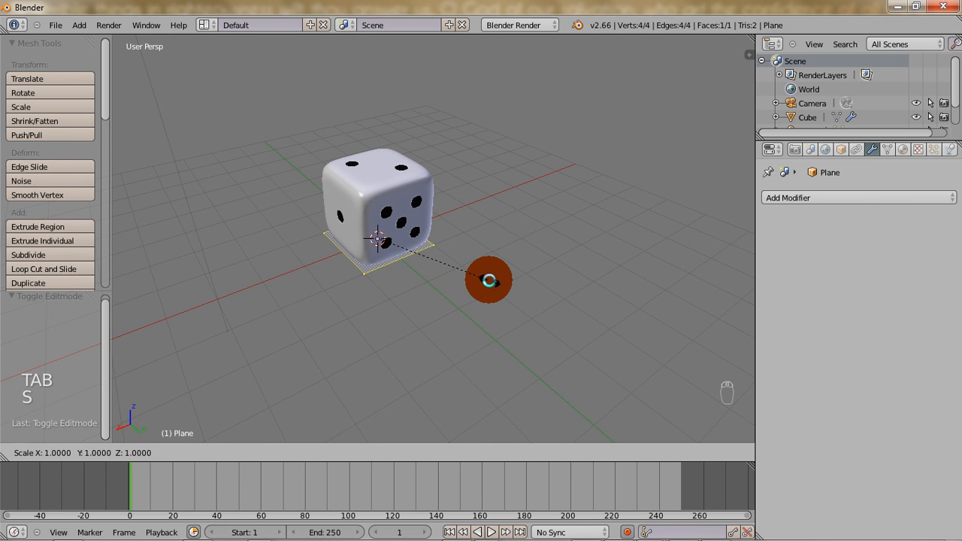
pyautogui.write('40')
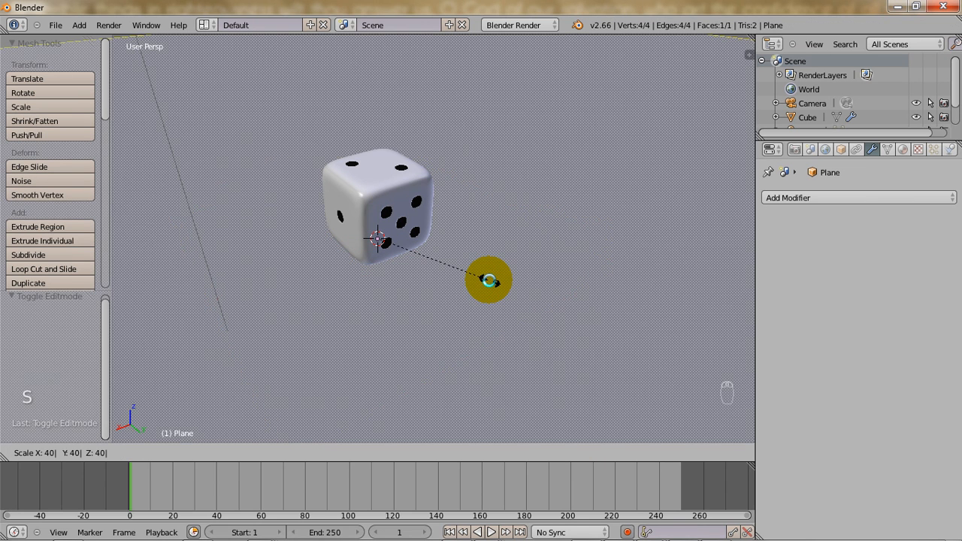
pyautogui.hotkey('shift', 'y')
pyautogui.press('Escape')
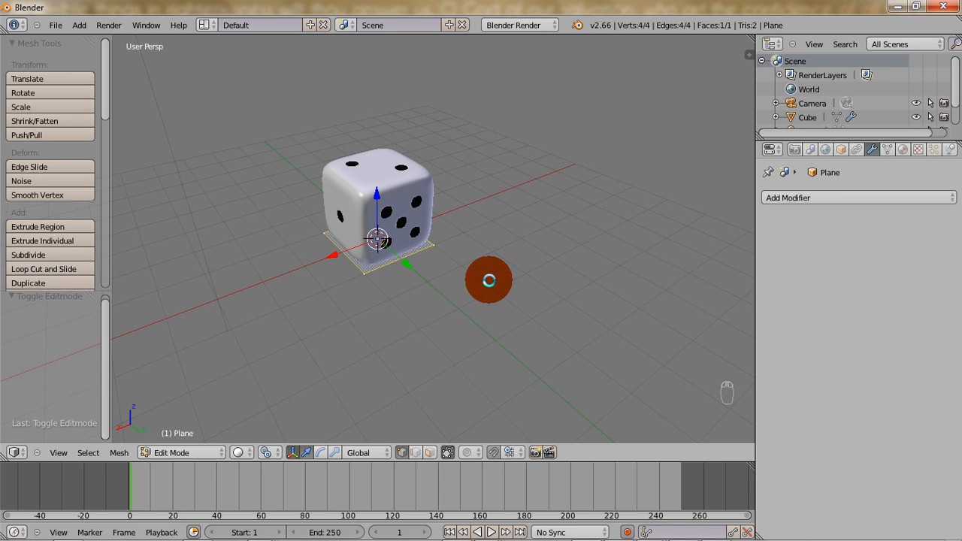
pyautogui.write('s40')
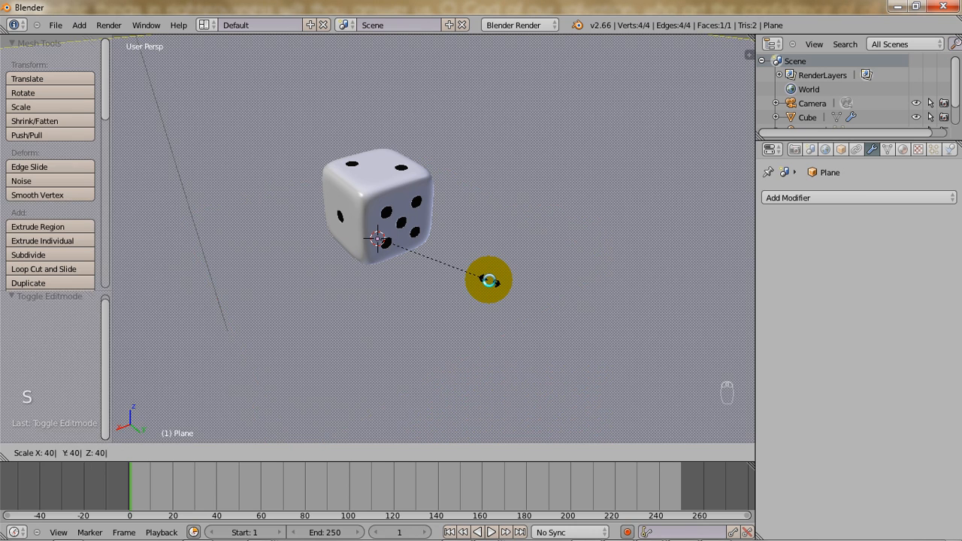
pyautogui.press('Return')
pyautogui.press('Tab')
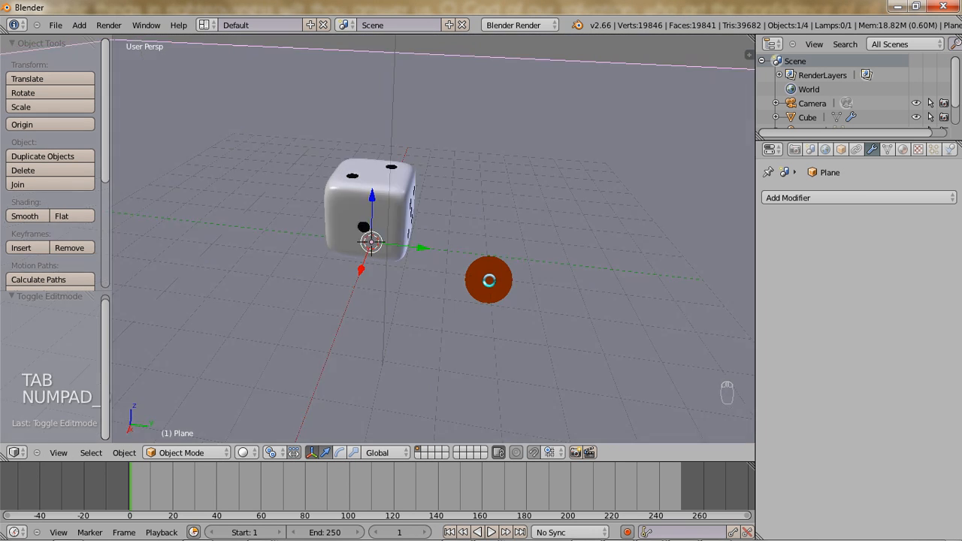
# Look at the scene through the camera, render a test image, and close the render result.
pyautogui.press('KP_0')
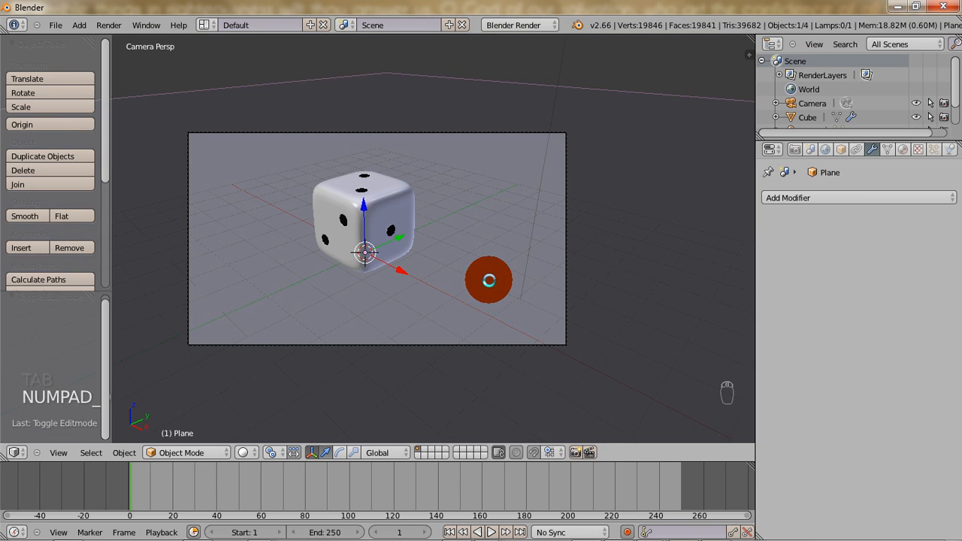
pyautogui.click(58, 452)
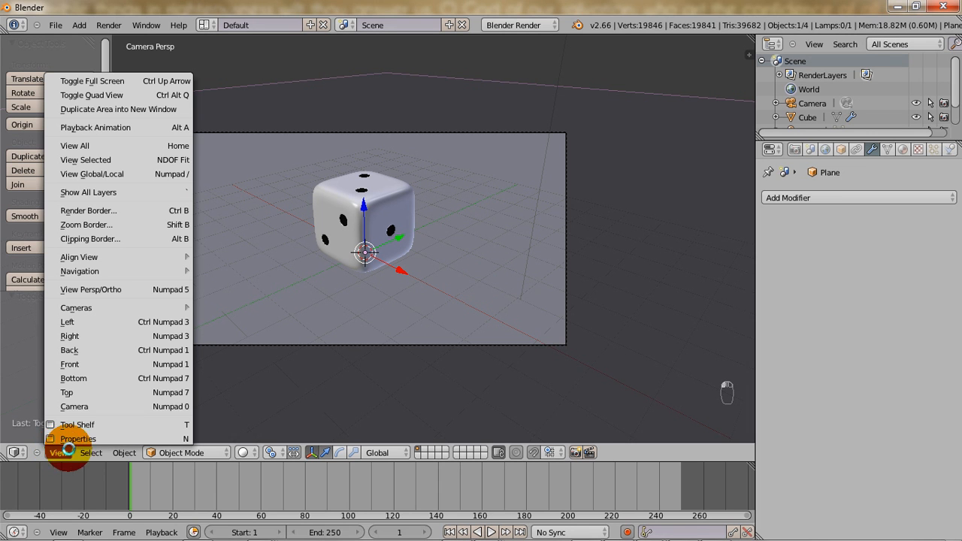
pyautogui.click(129, 406)
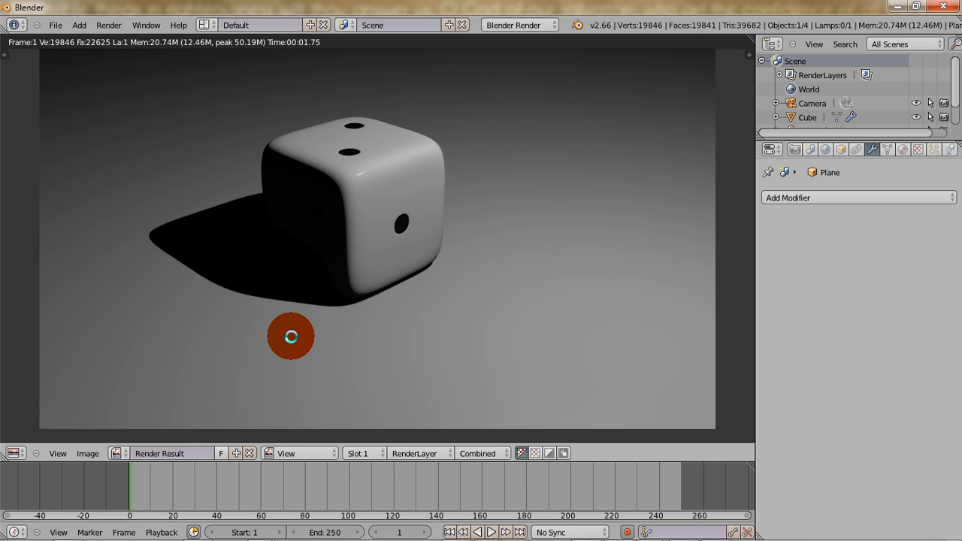
pyautogui.press('Escape')
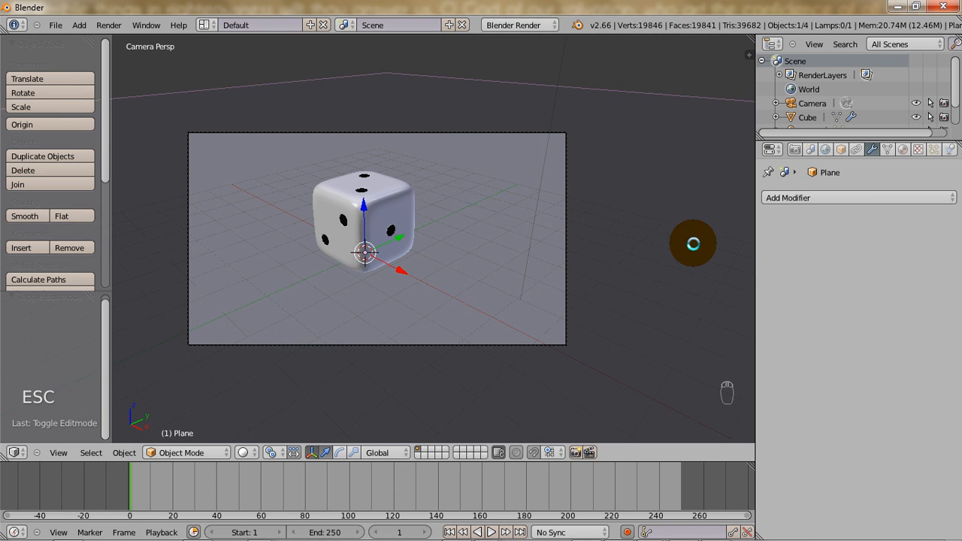
# Enable Ambient Occlusion in the world settings with a factor of 0.42.
pyautogui.click(823, 150)
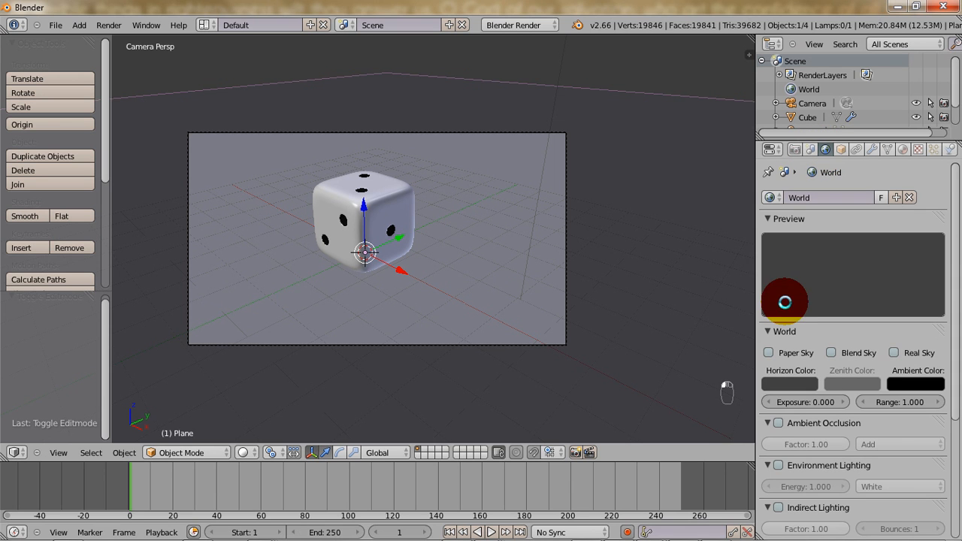
pyautogui.click(778, 423)
pyautogui.moveTo(781, 444); pyautogui.dragTo(772, 444)
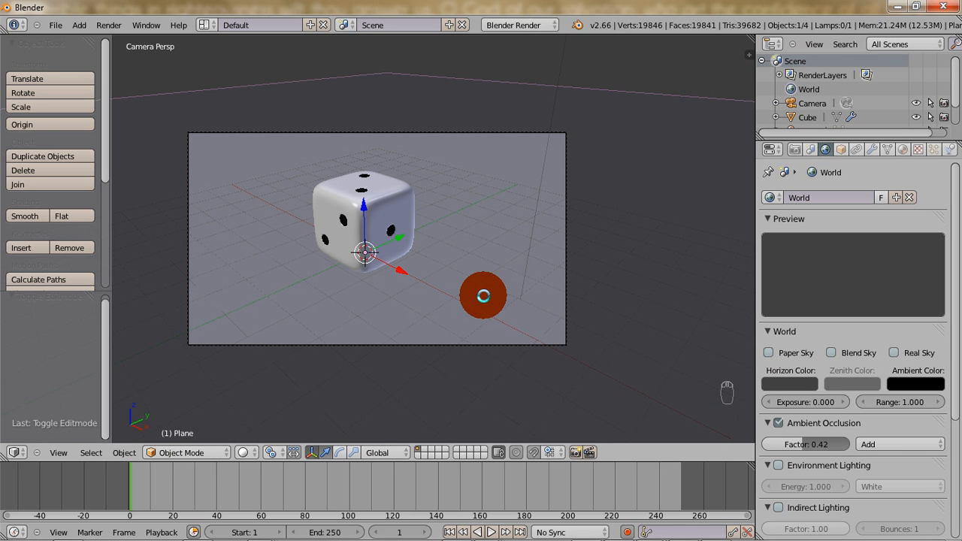
# Render the scene with ambient occlusion, reopen the finished render to examine its shadows, and return to the 3D view.
pyautogui.press('F12')
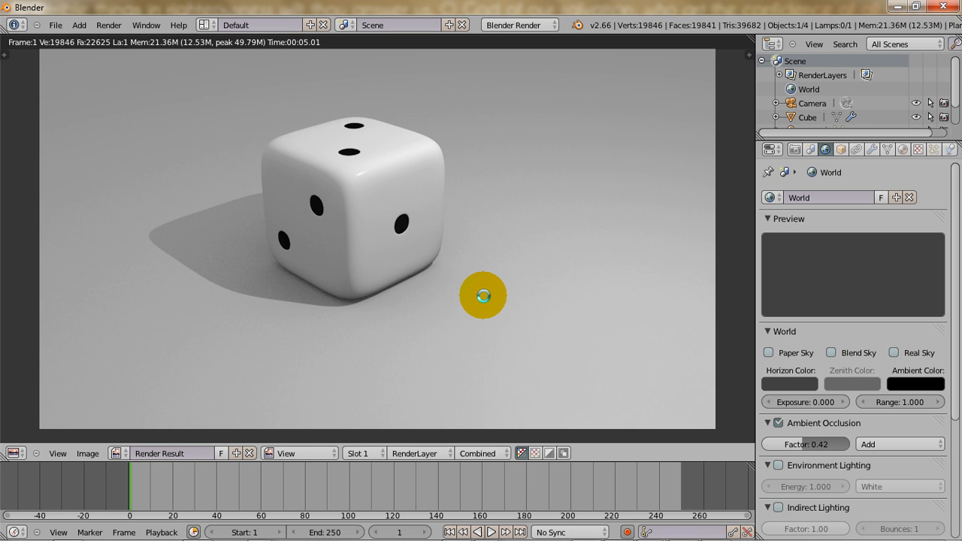
pyautogui.press('Escape')
pyautogui.press('F11')
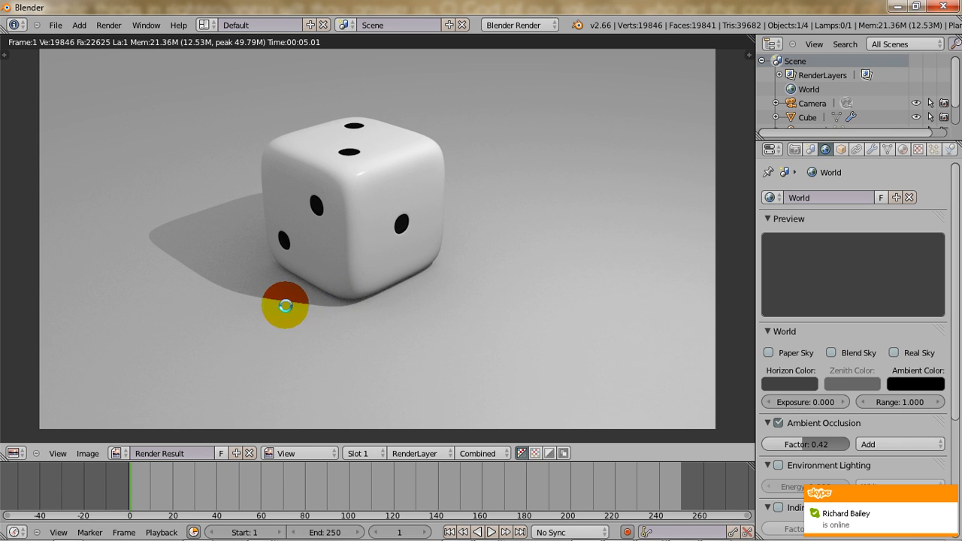
pyautogui.press('Escape')
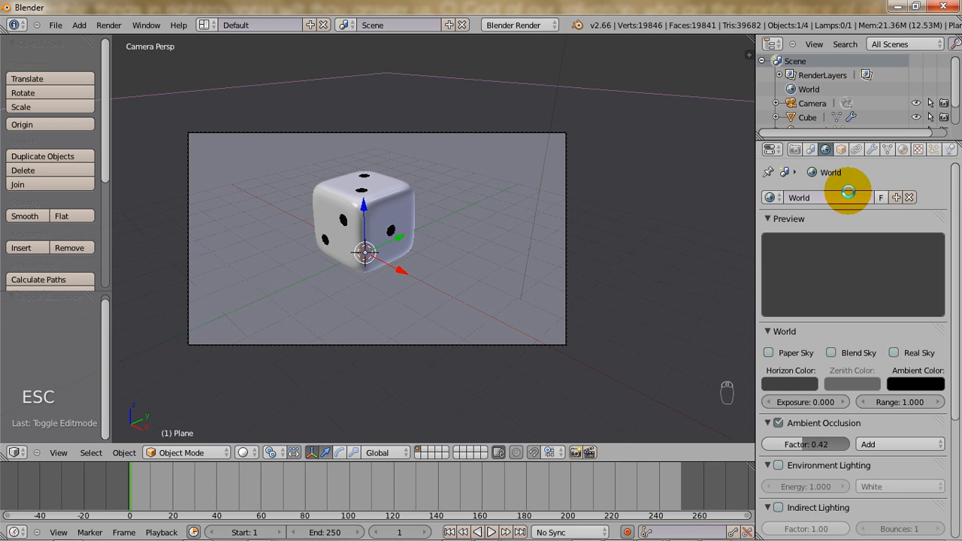
# Select the lamp above the die and set its ray shadow to 20 samples with a soft size of 15.
pyautogui.scroll(-3, 606, 240)
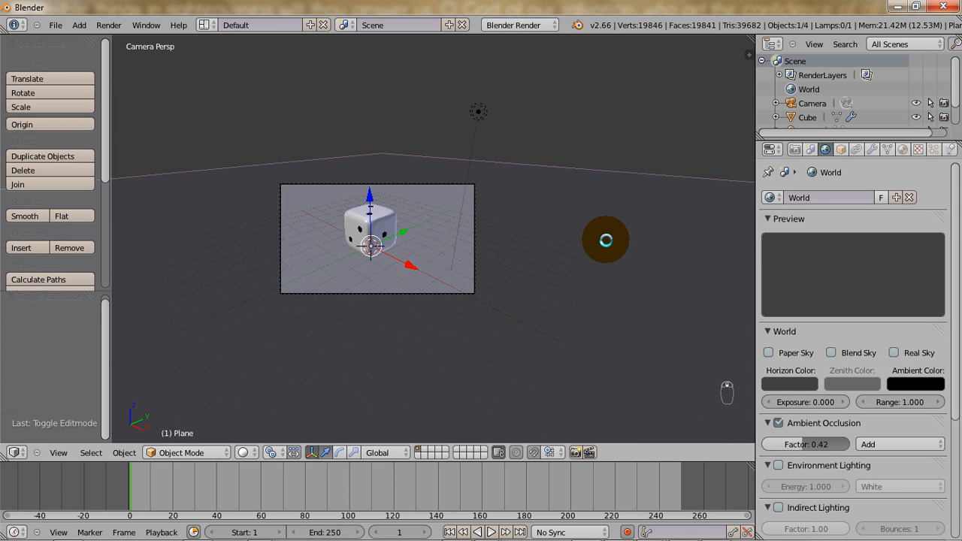
pyautogui.rightClick(481, 114)
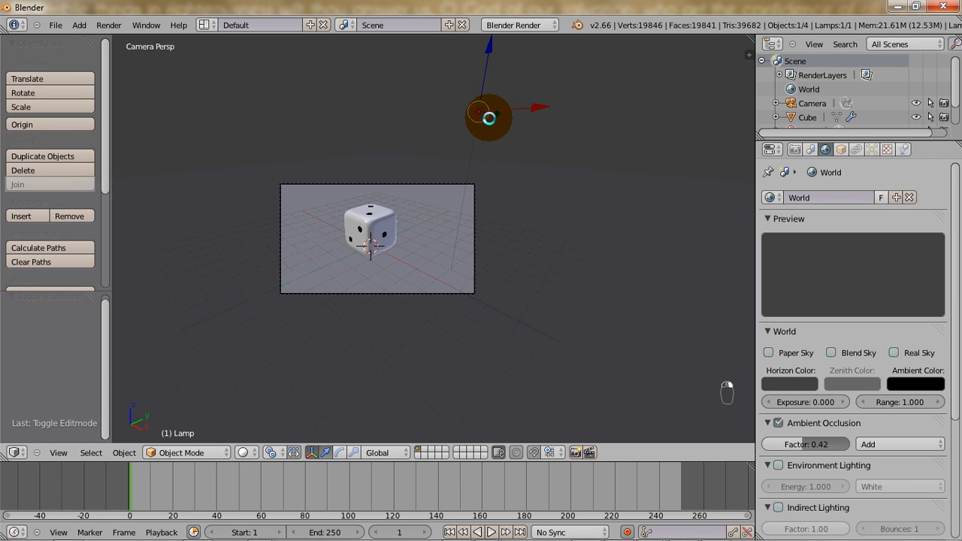
pyautogui.click(870, 149)
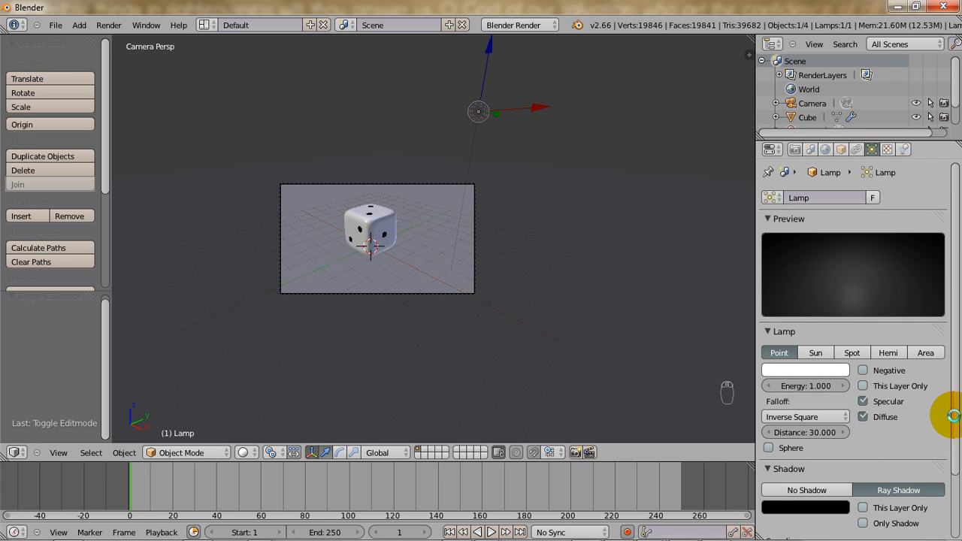
pyautogui.scroll(-3, 949, 418)
pyautogui.click(795, 479)
pyautogui.write('20')
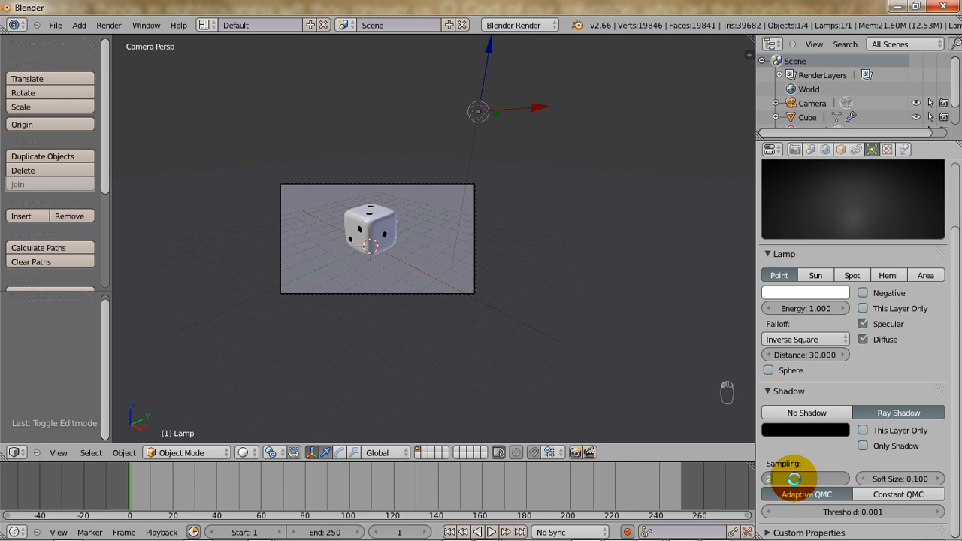
pyautogui.press('Return')
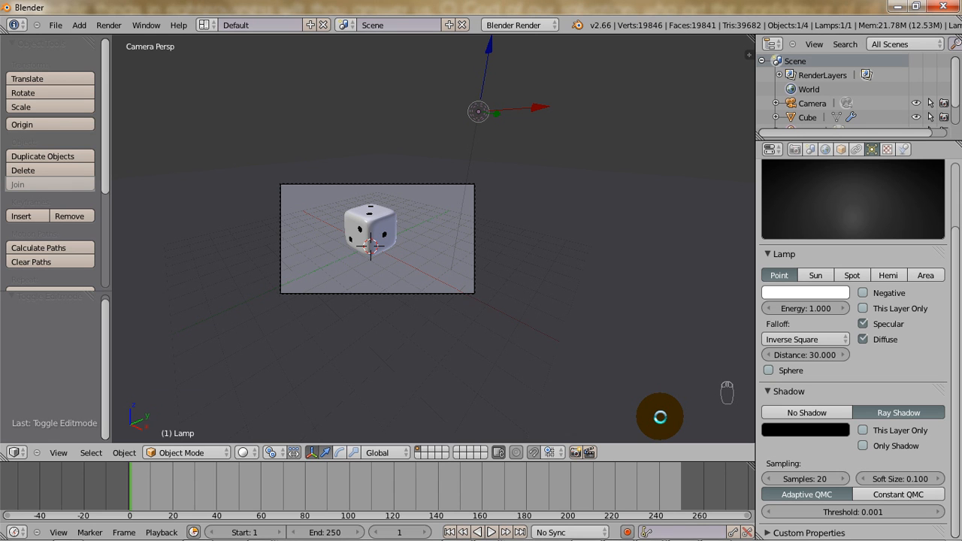
pyautogui.click(911, 478)
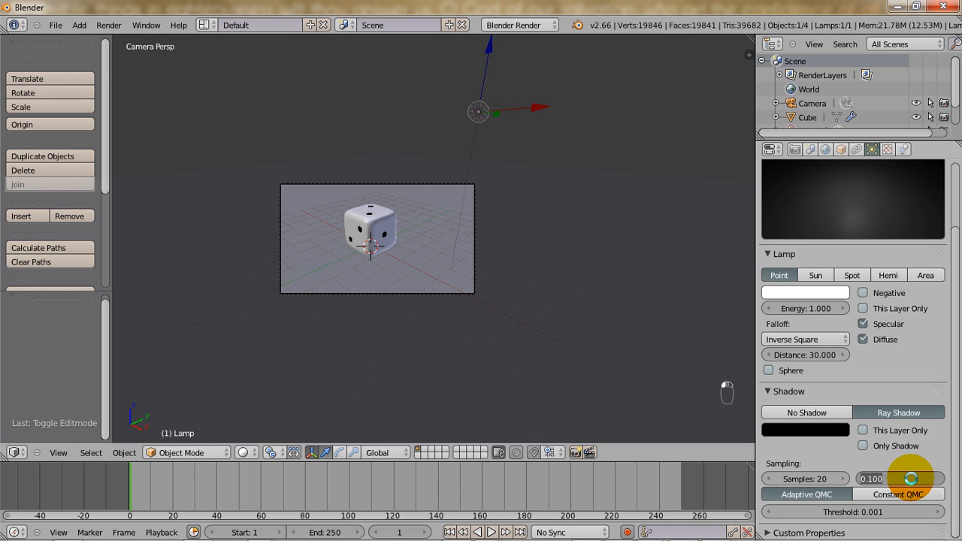
pyautogui.write('1')
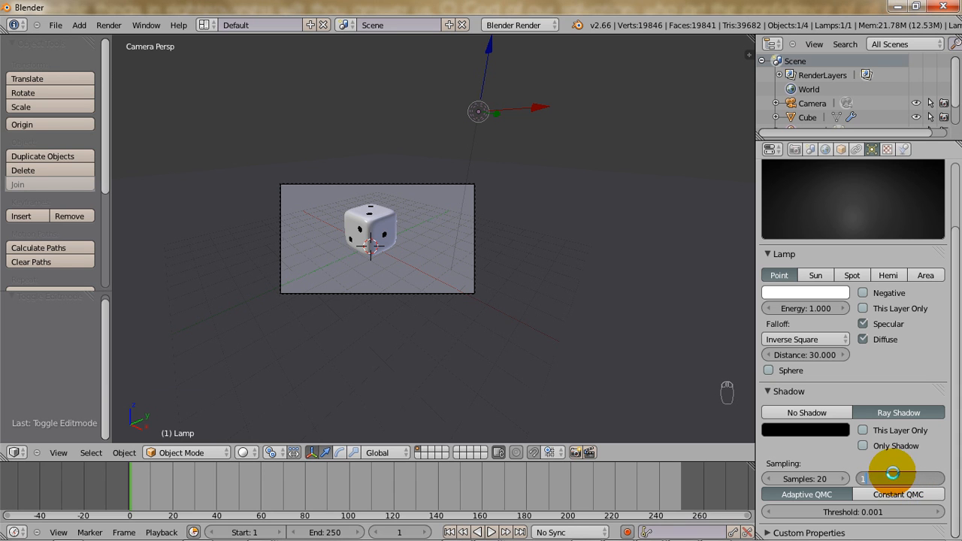
pyautogui.write('5')
pyautogui.press('Return')
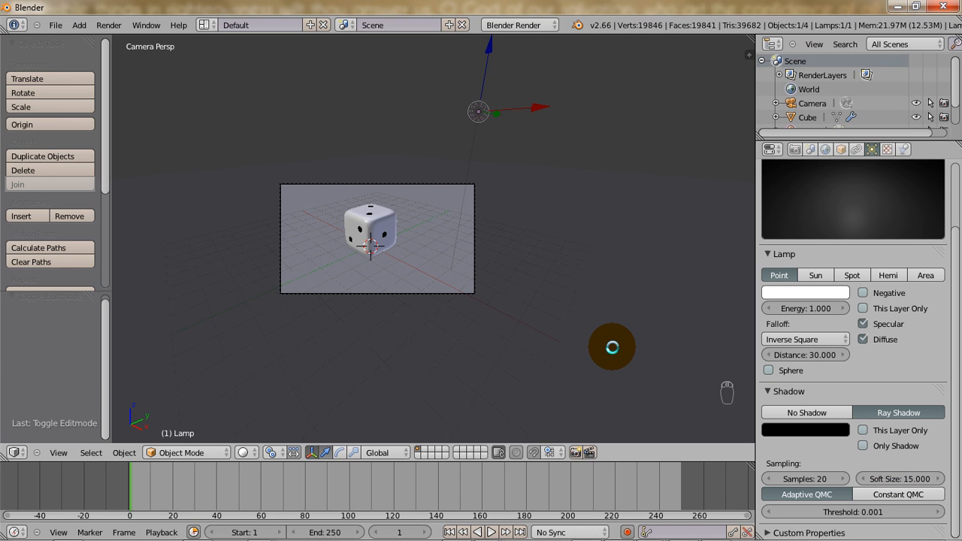
# Render the scene with the softened shadow, view the available render engines, and close the render result.
pyautogui.press('F12')
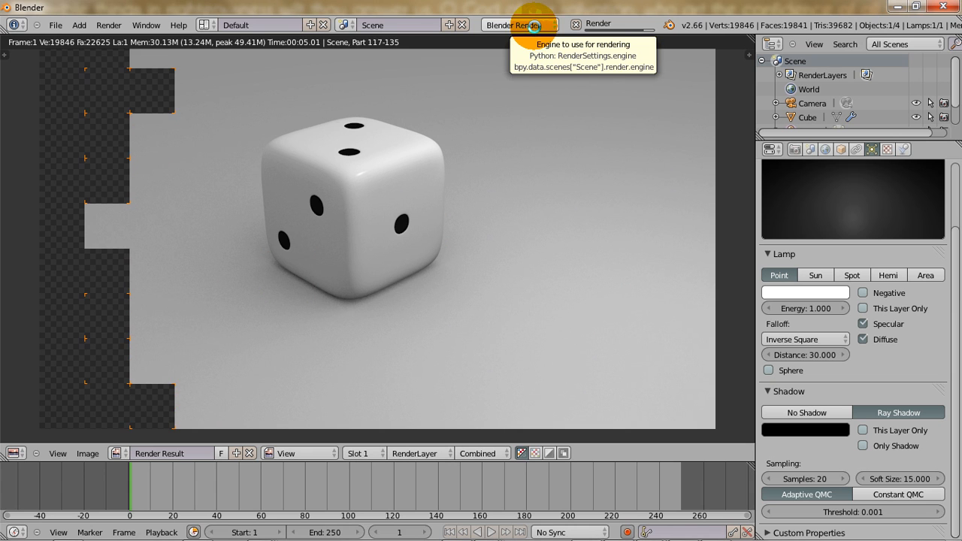
pyautogui.click(533, 26)
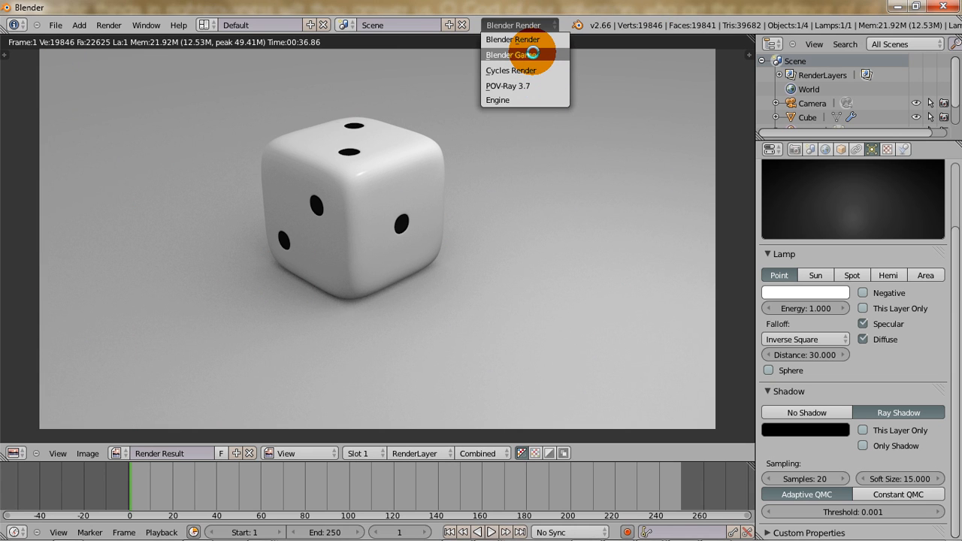
pyautogui.click(532, 52)
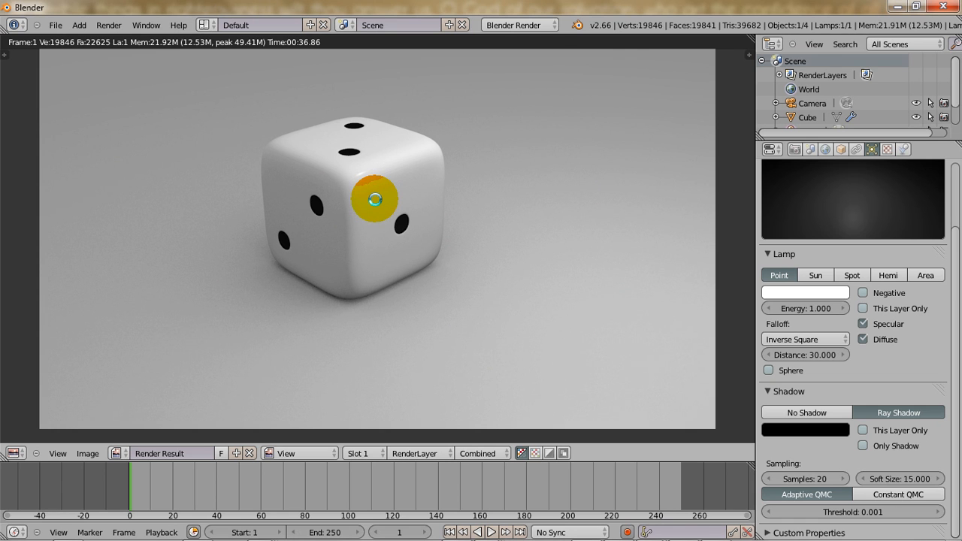
pyautogui.press('Escape')
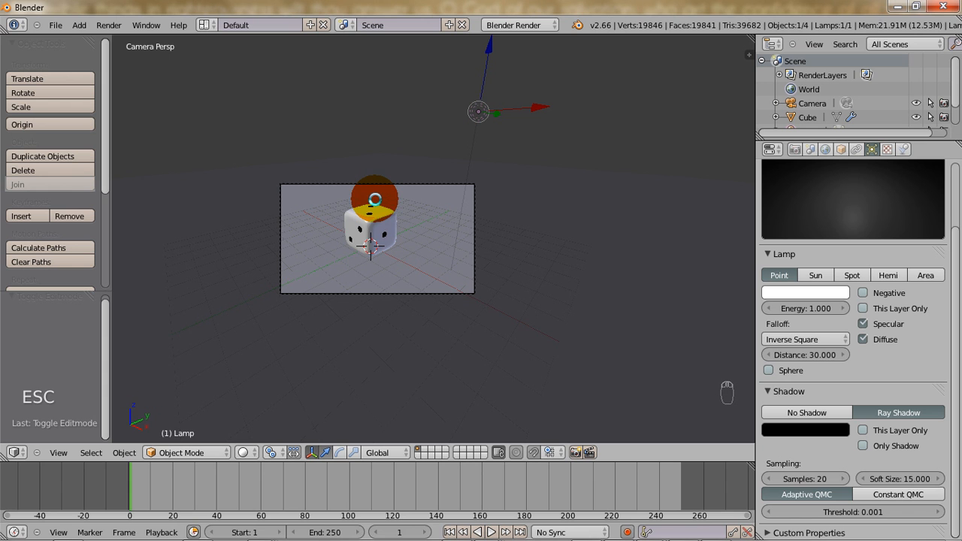
# Leave the camera view and hide the floor plane.
pyautogui.moveTo(321, 254); pyautogui.dragTo(344, 280, button='middle')
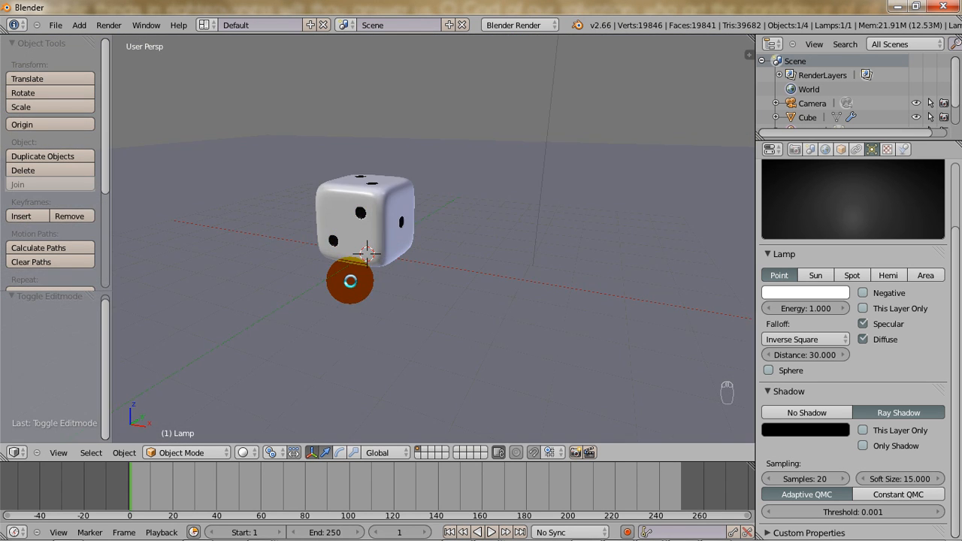
pyautogui.rightClick(352, 295)
pyautogui.press('h')
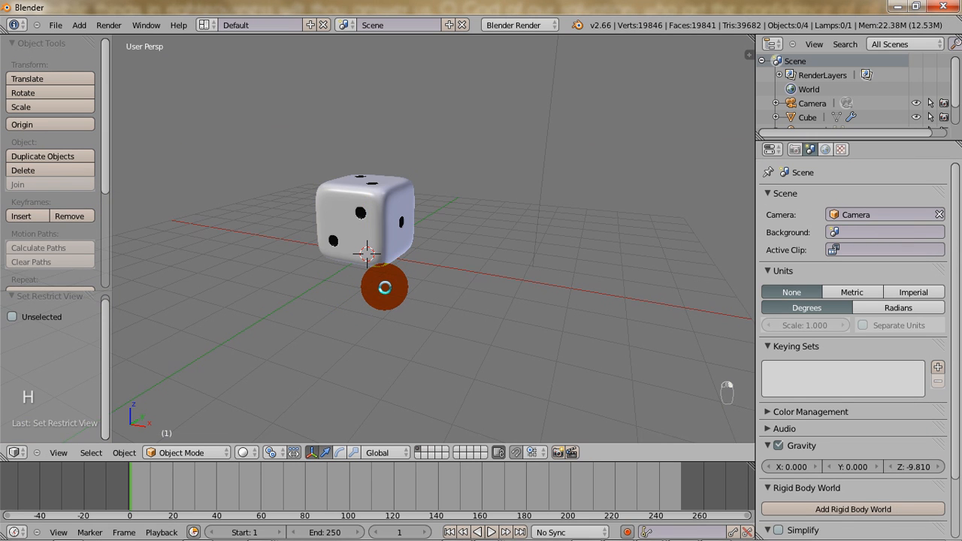
# Select the die and open its mesh in Edit Mode, viewed close up from above.
pyautogui.moveTo(376, 288); pyautogui.dragTo(361, 210, button='middle')
pyautogui.scroll(4, 359, 223)
pyautogui.press('Tab')
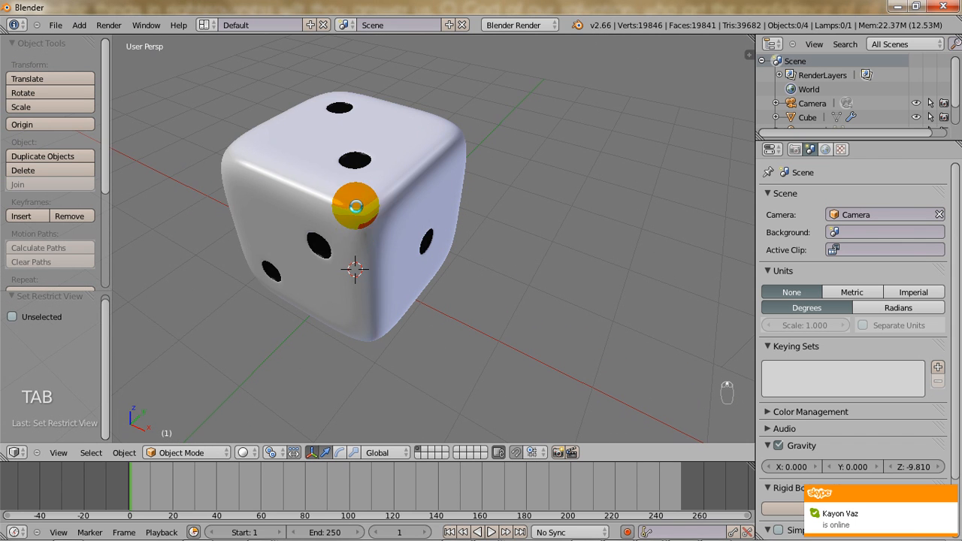
pyautogui.rightClick(351, 198)
pyautogui.press('Tab')
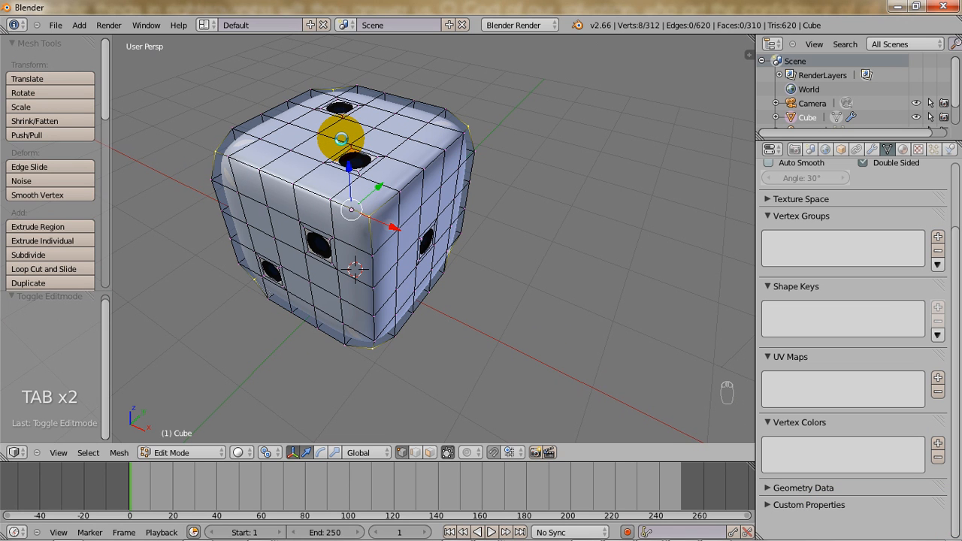
# In face select mode, extrude the center face of the die's top side in place and scale it to about 0.73.
pyautogui.hotkey('ctrl', 'Tab')
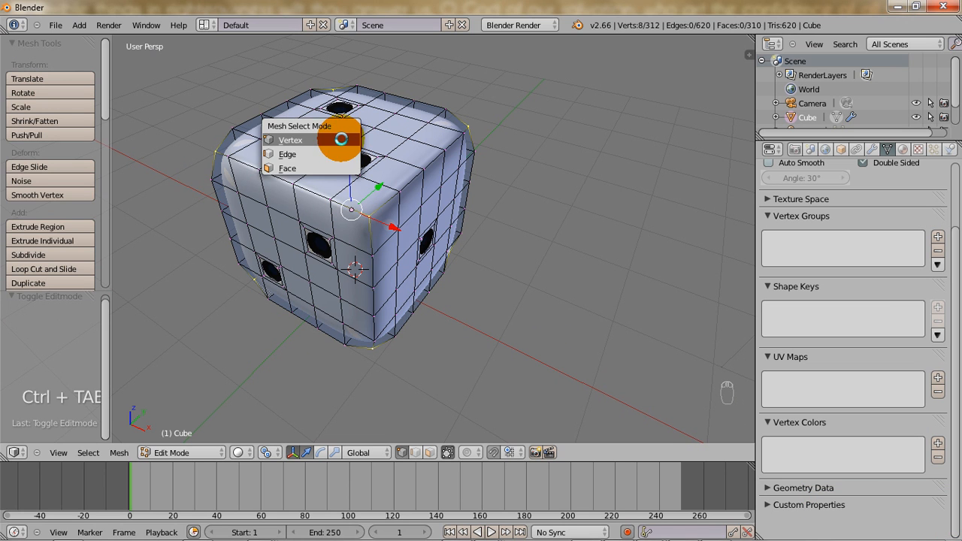
pyautogui.click(312, 165)
pyautogui.rightClick(348, 128)
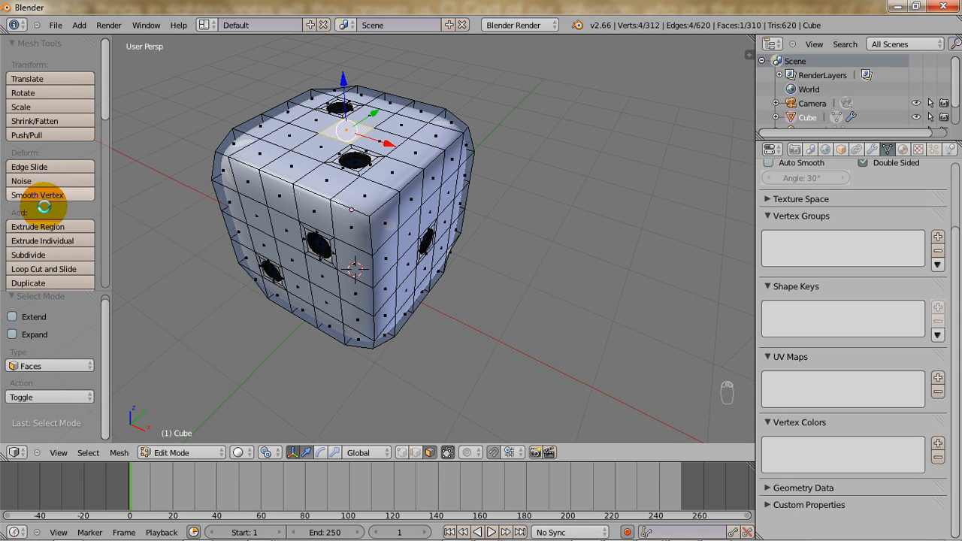
pyautogui.click(45, 229)
pyautogui.click(49, 233)
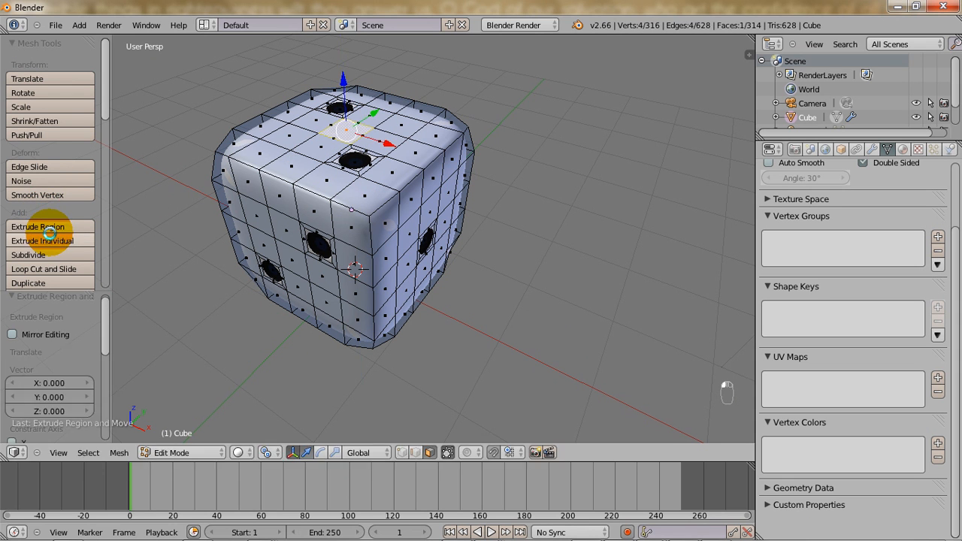
pyautogui.press('s')
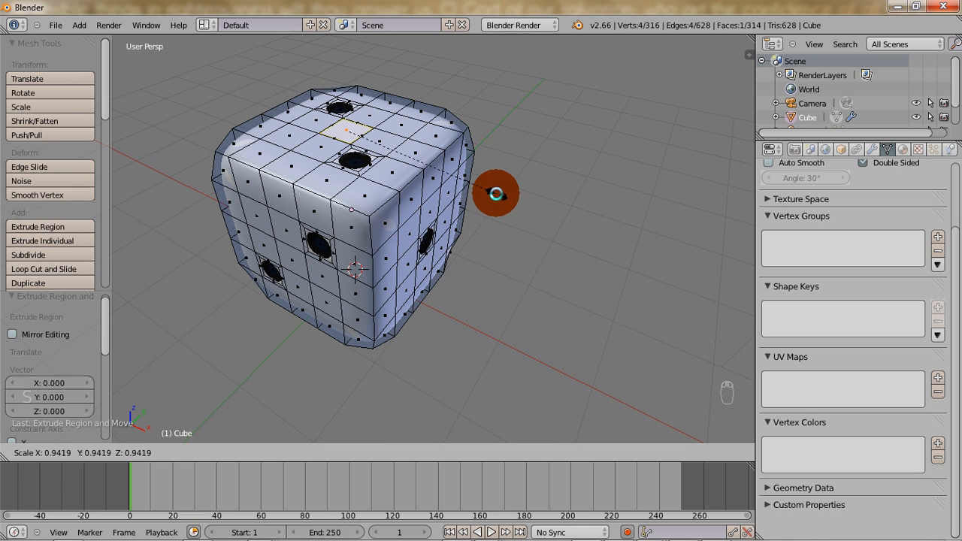
pyautogui.click(459, 185)
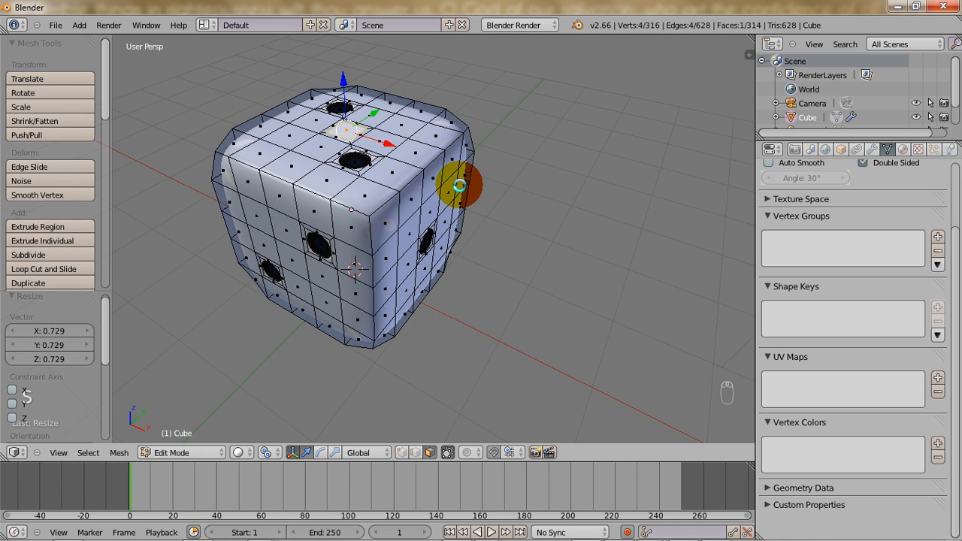
# Fine-tune the inset center face from the top view by scaling it to about 0.99.
pyautogui.press('KP_7')
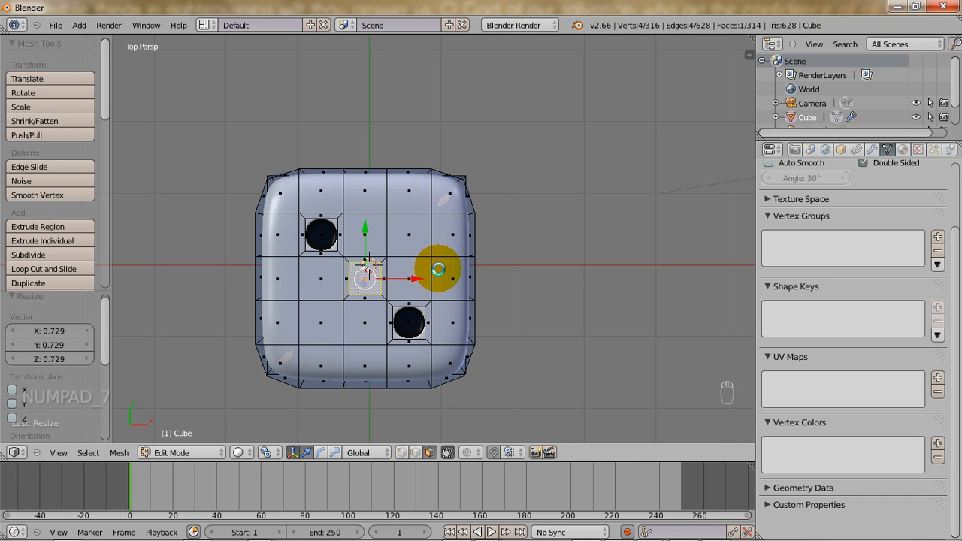
pyautogui.press('s')
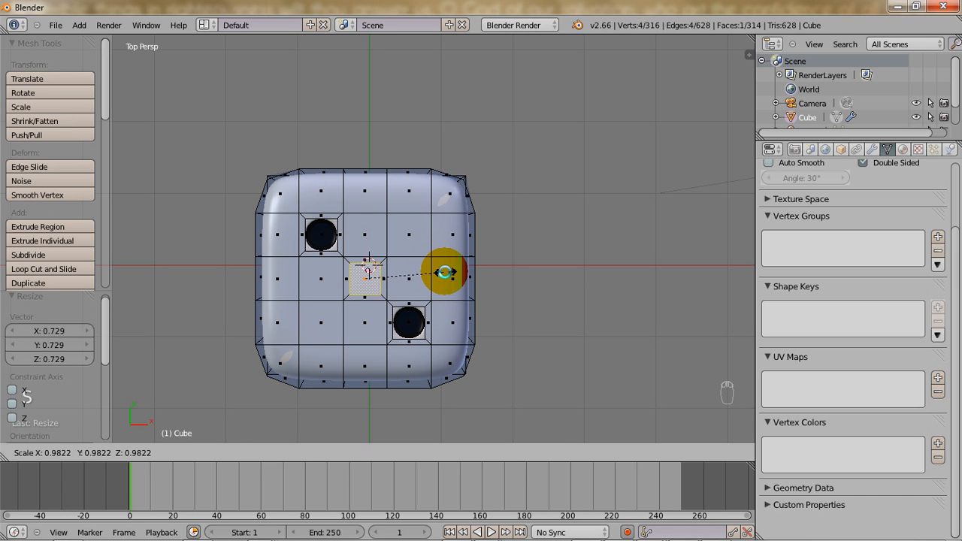
pyautogui.click(445, 272)
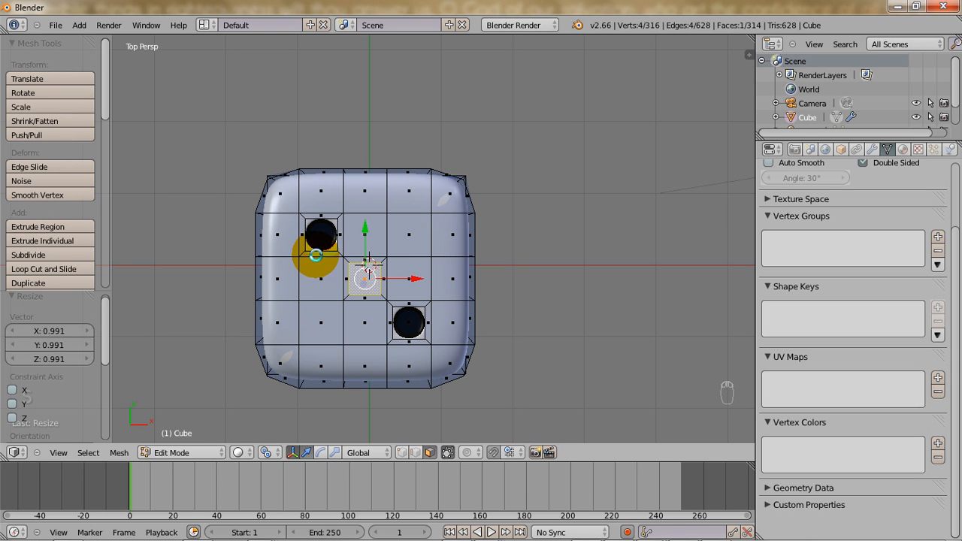
# Extrude the inset center face again and move it slightly down along Z to recess the pip.
pyautogui.moveTo(266, 264); pyautogui.dragTo(268, 154, button='middle')
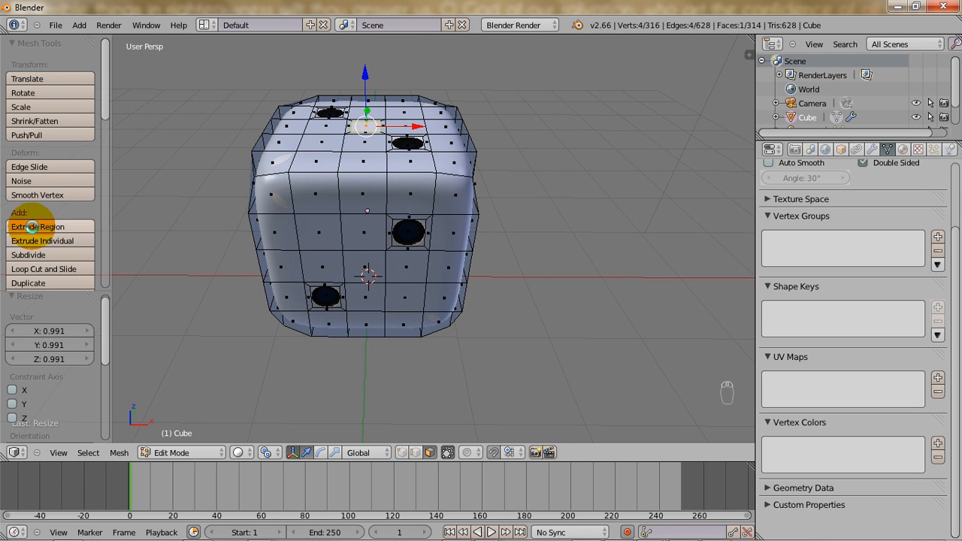
pyautogui.click(41, 236)
pyautogui.click(40, 236)
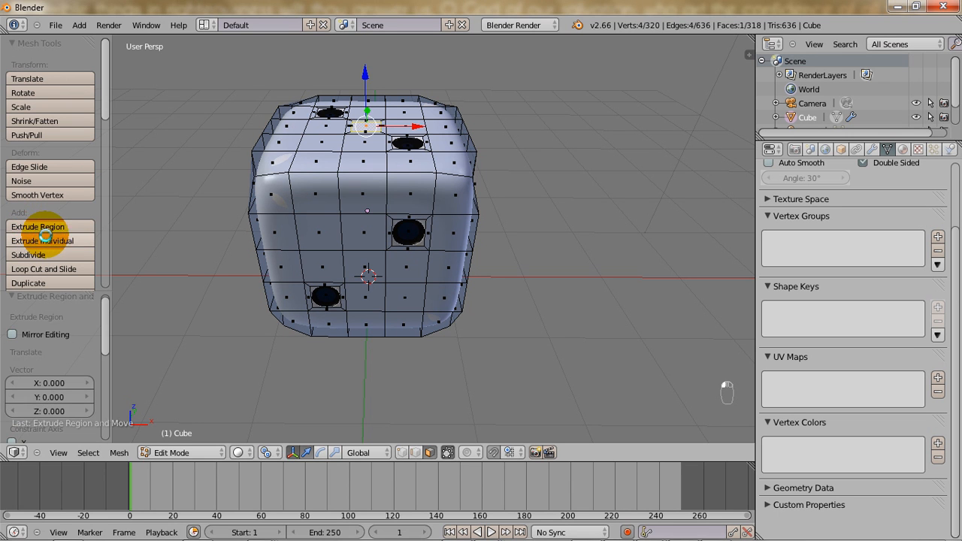
pyautogui.moveTo(364, 74); pyautogui.dragTo(364, 80)
# Expand the selection to the recess's side faces and assign the dice.black material to them.
pyautogui.press('ctrl+KP_Add')
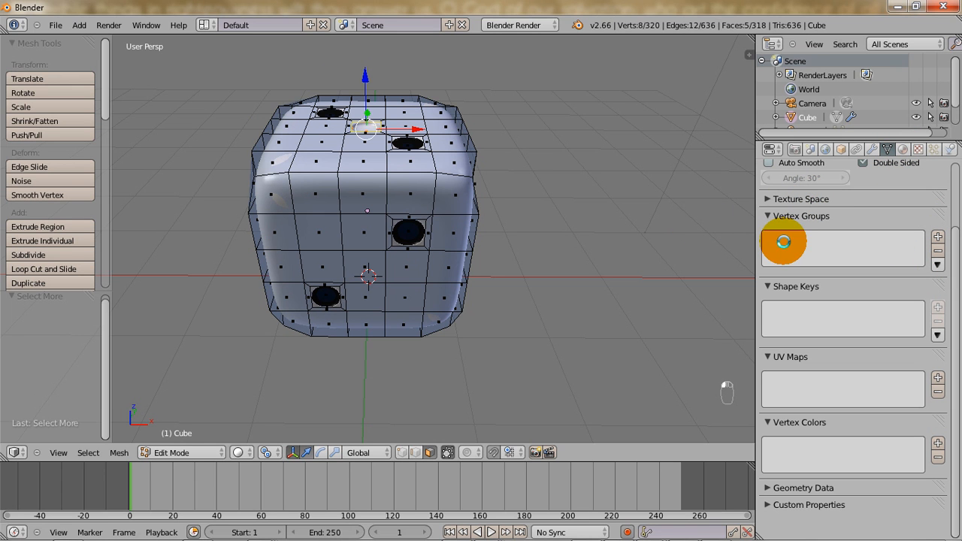
pyautogui.click(903, 149)
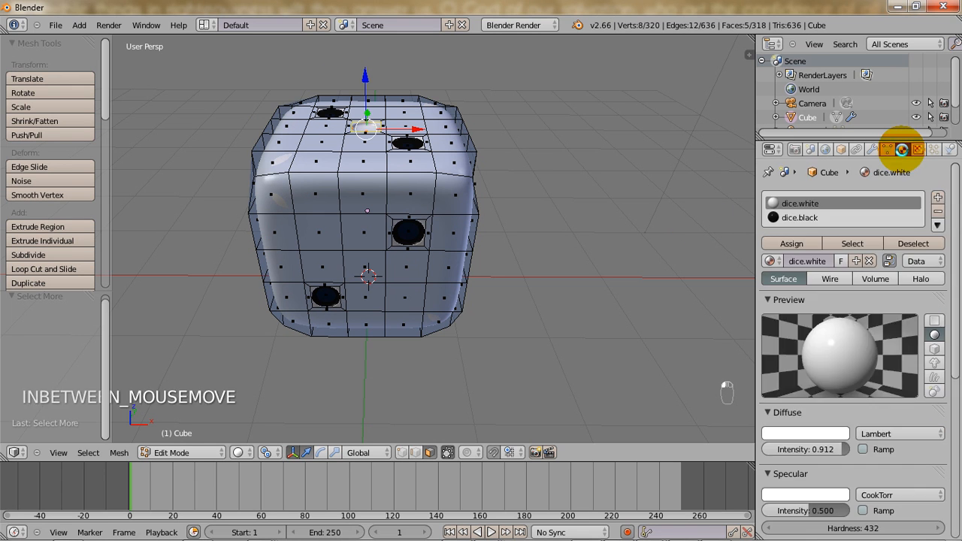
pyautogui.click(794, 217)
pyautogui.click(793, 242)
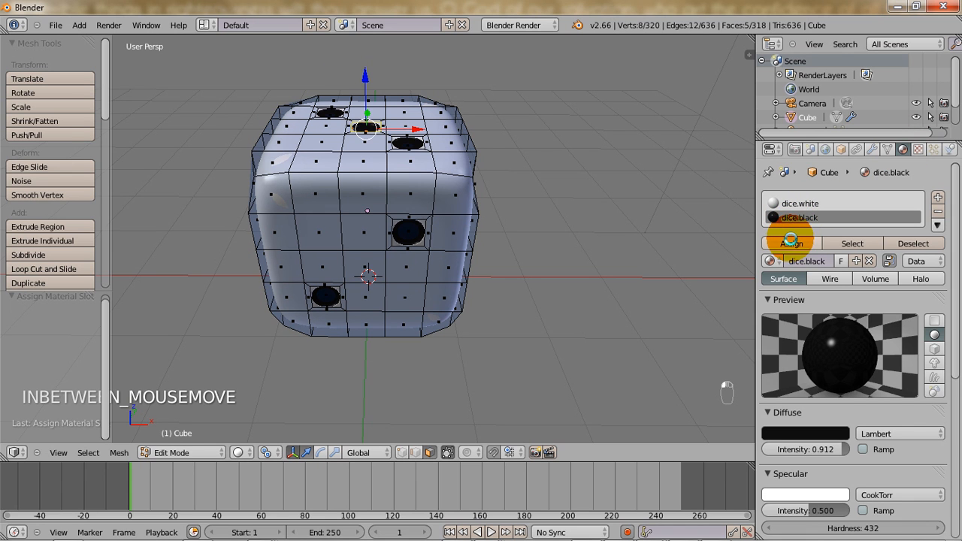
# Return to Object Mode and render the scene with the added center pip.
pyautogui.press('Tab')
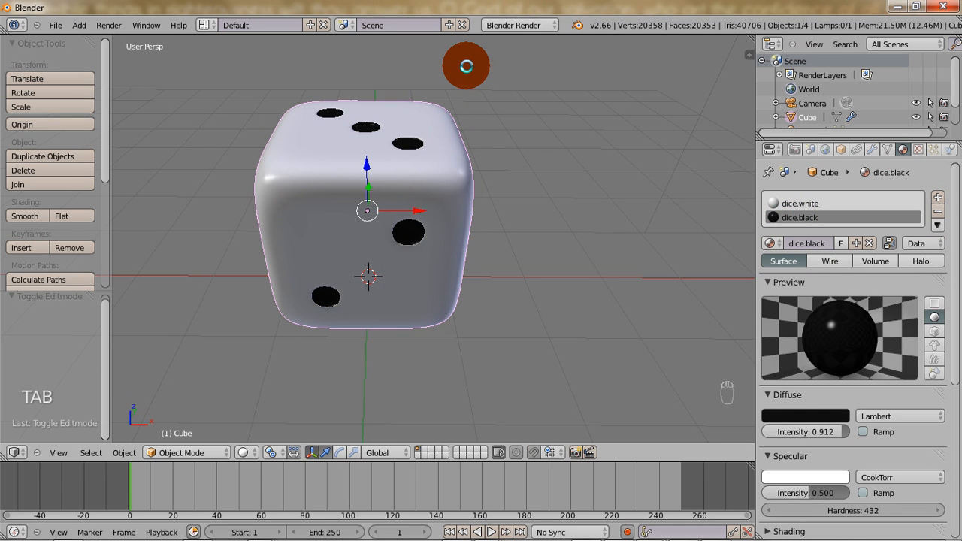
pyautogui.press('F12')
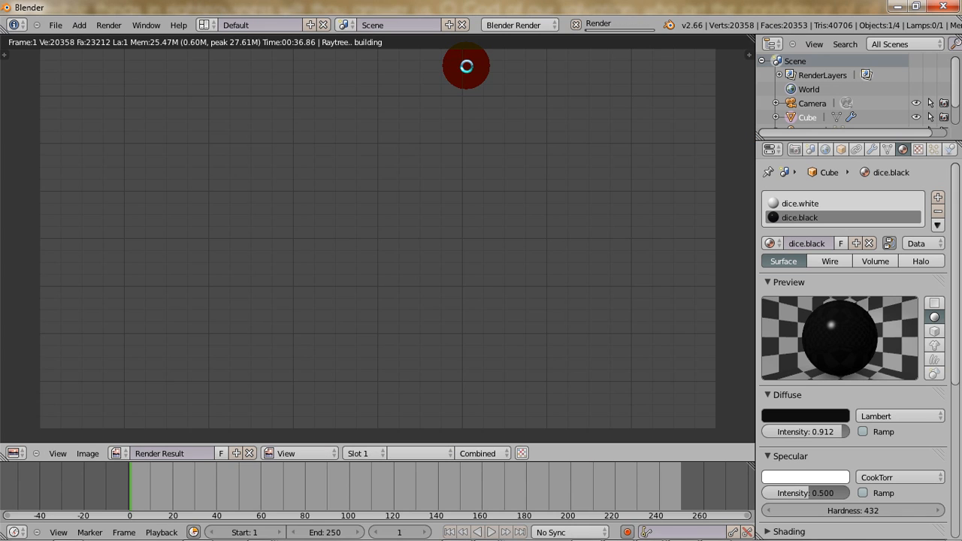